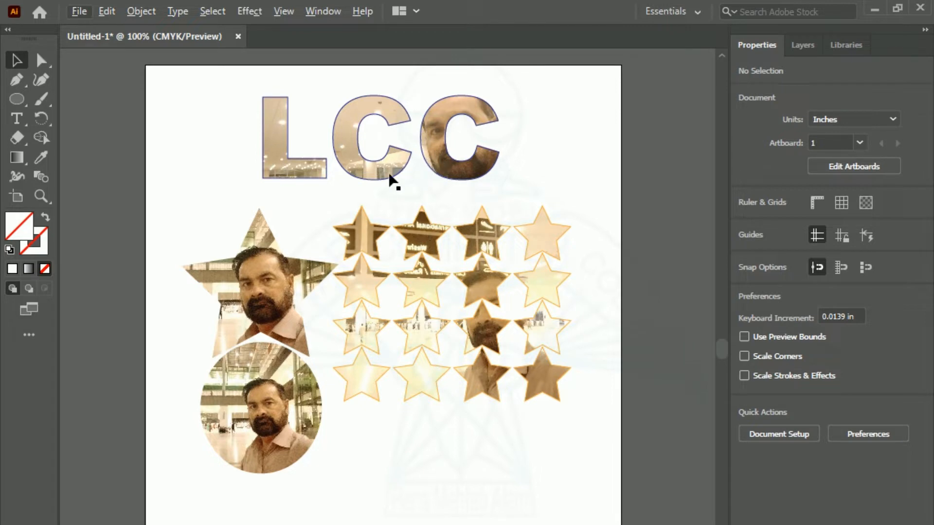
- Examine the finished clipping-mask examples: the large star, the oval photo, the grid of stars and the LCC text
left_click(278, 292)
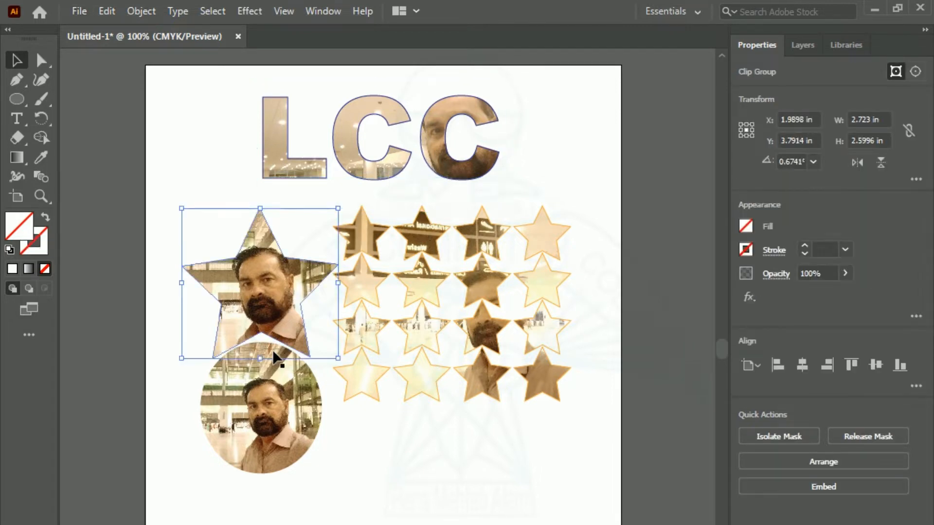
left_click(267, 397)
left_click(408, 444)
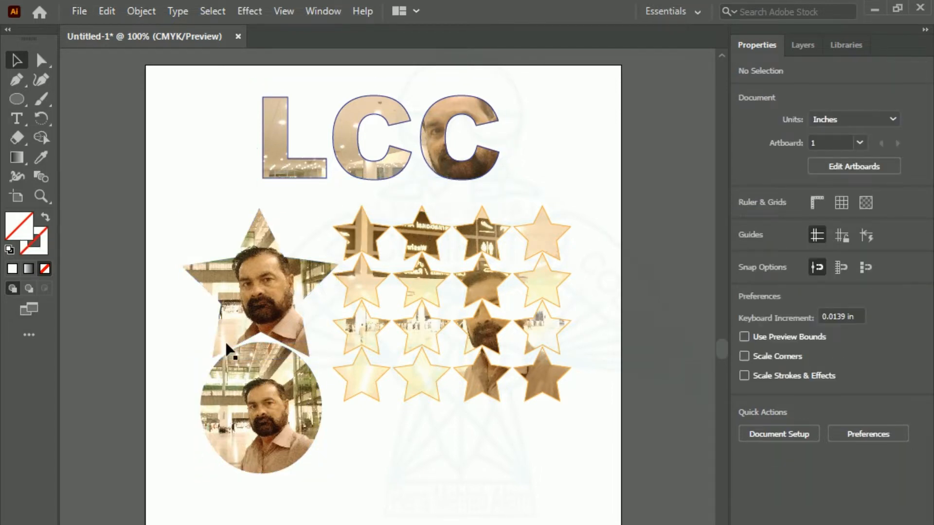
left_click(258, 297)
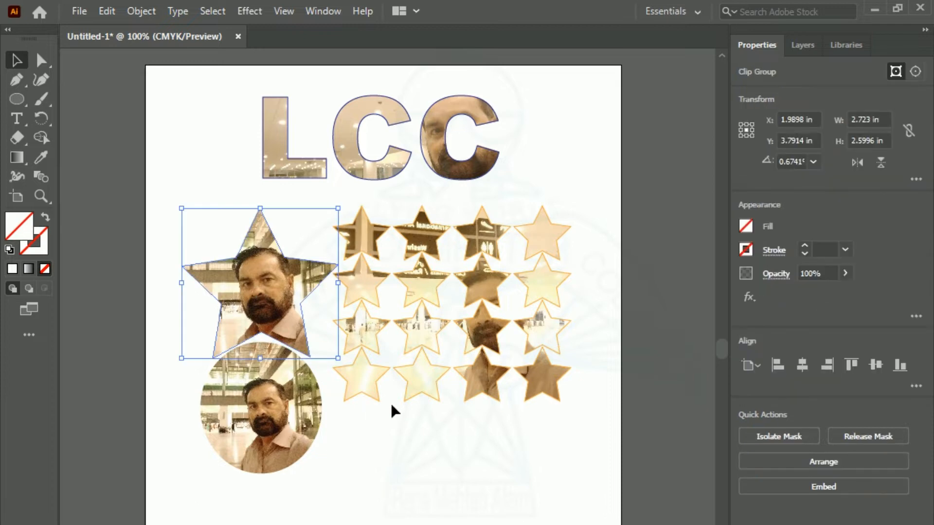
left_click(428, 331)
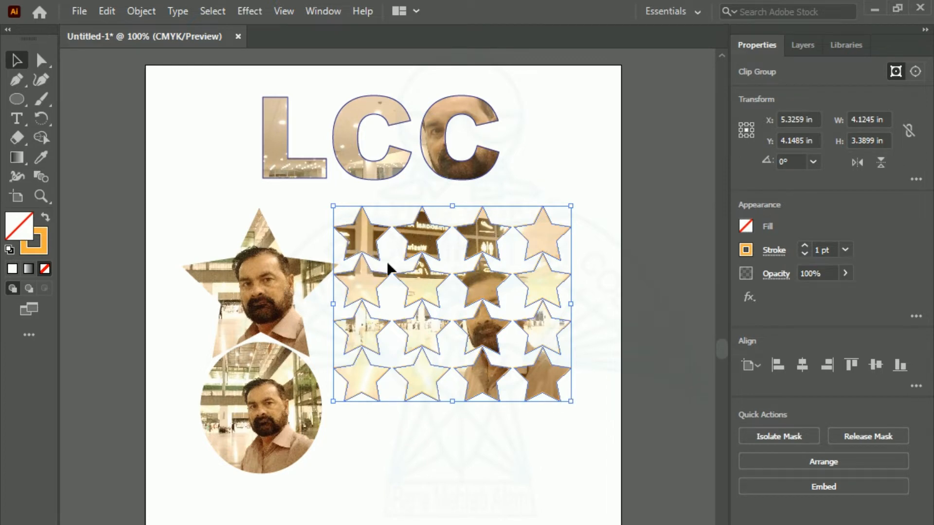
left_click(448, 461)
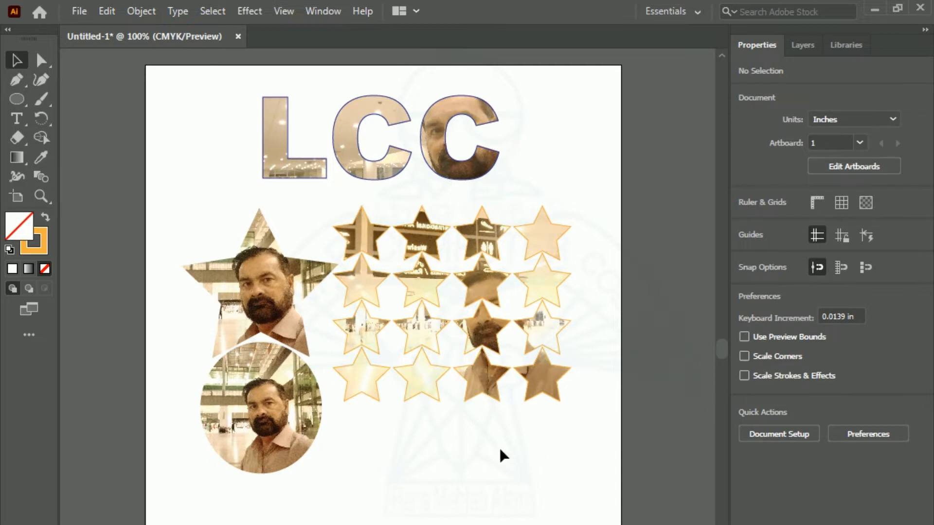
left_click(372, 180)
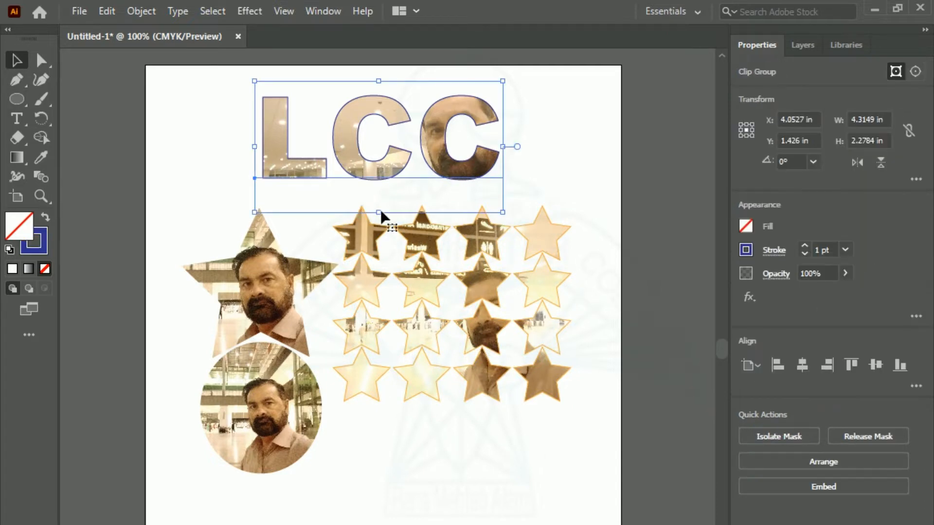
left_click(405, 476)
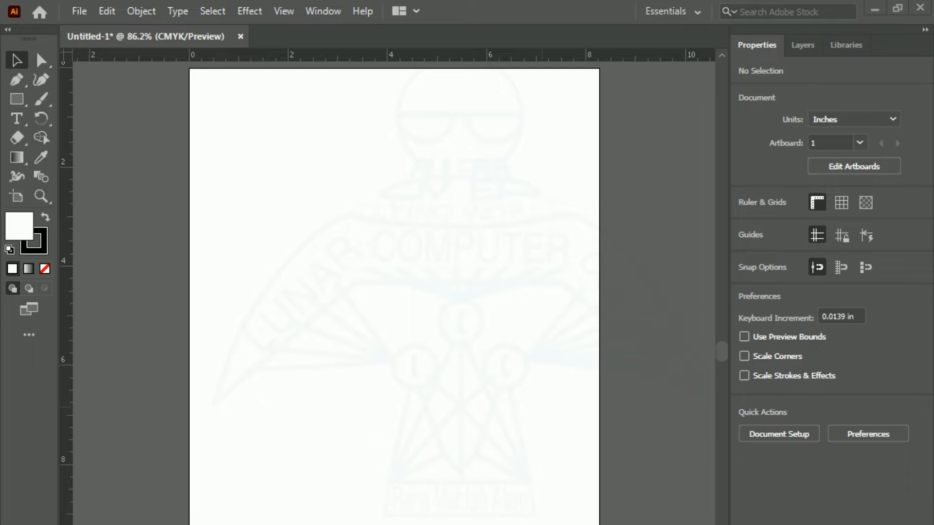
- Add the text "LCC" in the upper part of the blank page
left_click(17, 119)
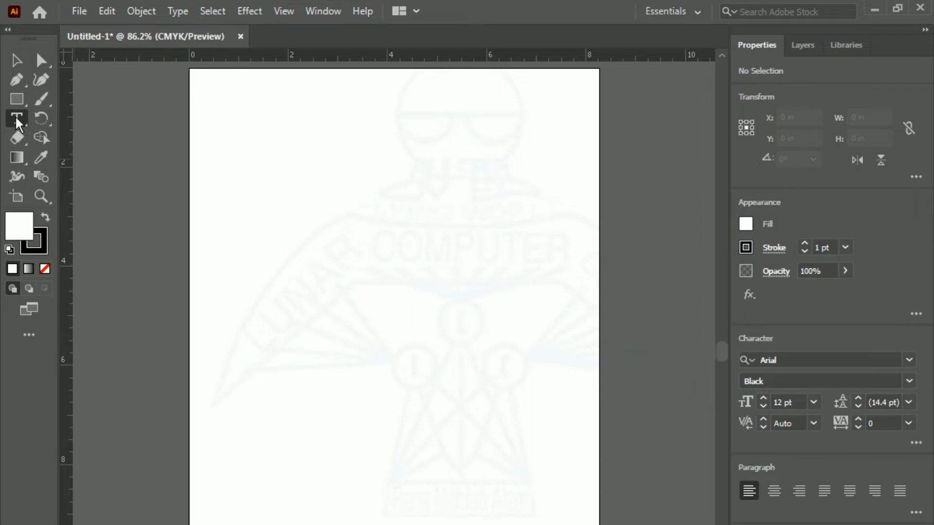
left_click(256, 170)
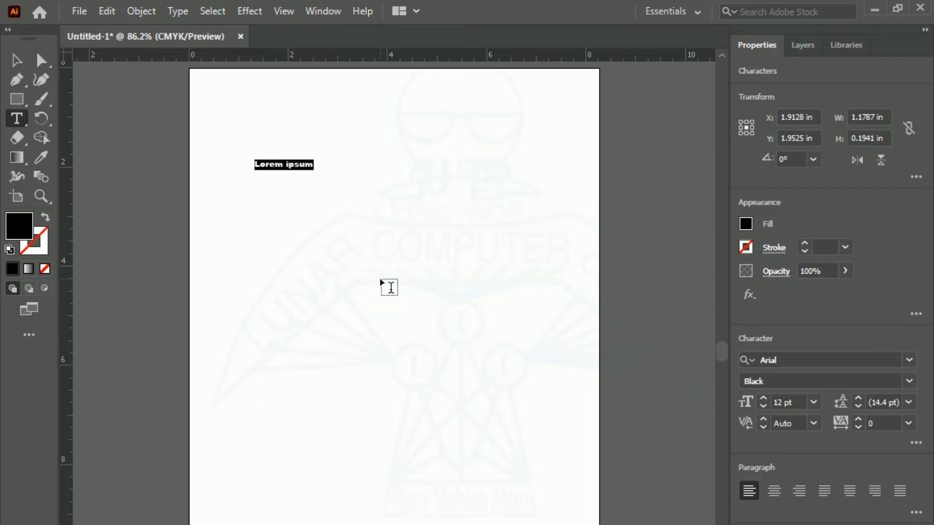
type("LCC")
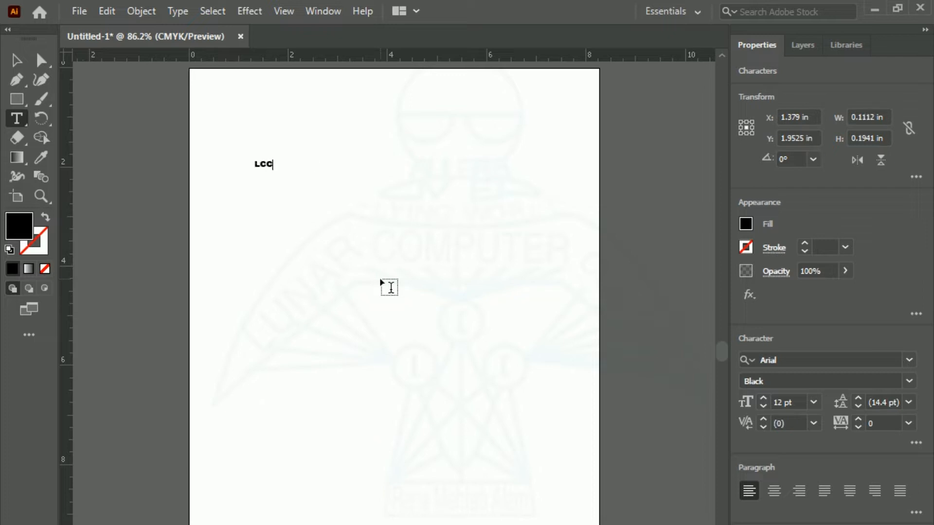
- Enlarge the LCC text to about 4.3 in wide and position it centrally near the top of the page
left_click(16, 60)
left_click_drag(272, 170, 514, 316)
left_click_drag(352, 234, 382, 181)
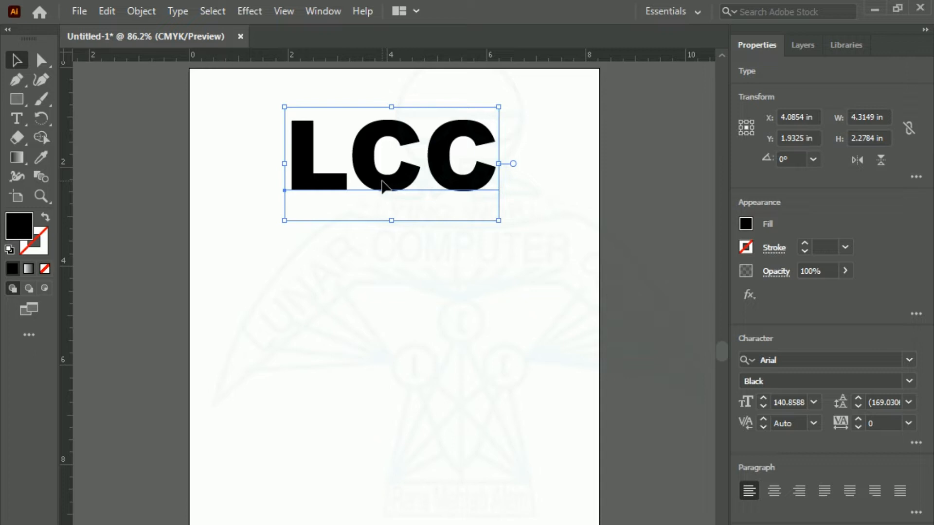
left_click_drag(383, 184, 380, 190)
left_click(364, 284)
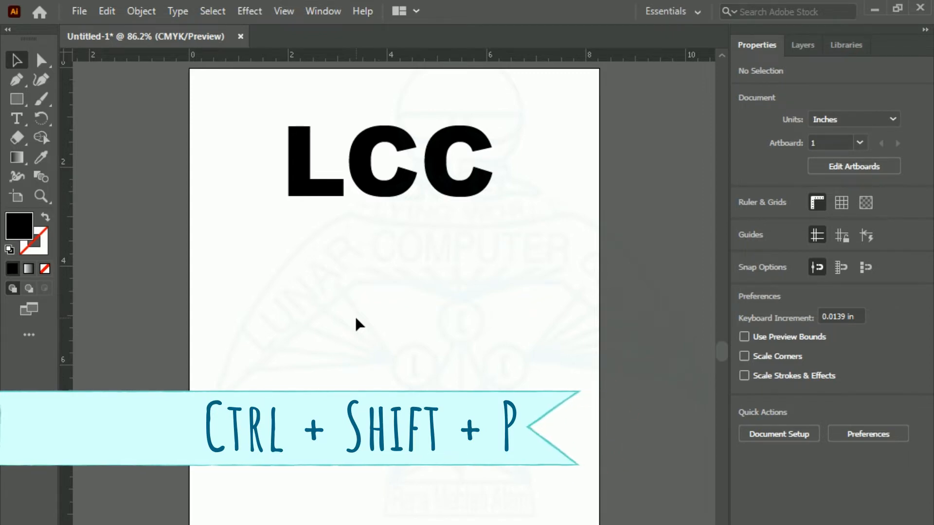
- Place the photo IMG_20220420_233255_090 below the LCC text at about 6.2 in wide by 4.7 in high
key("ctrl+shift+p")
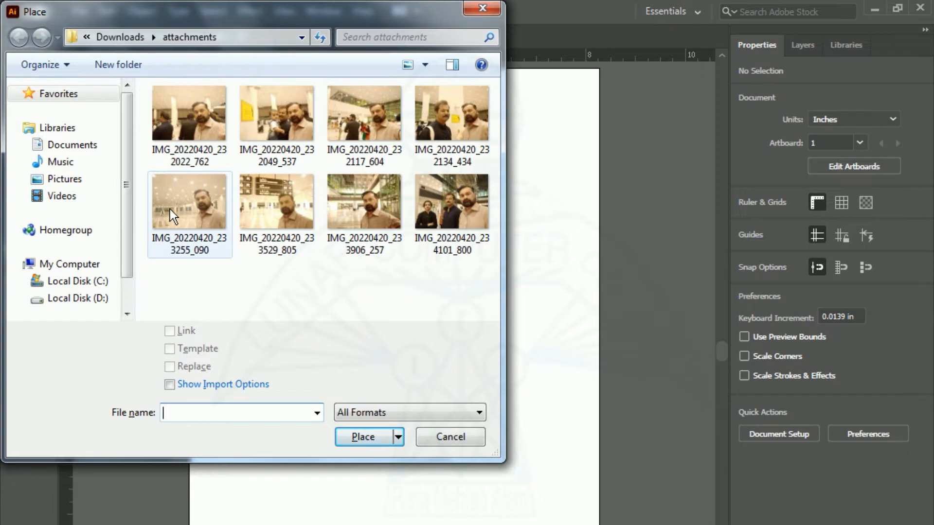
key("Escape")
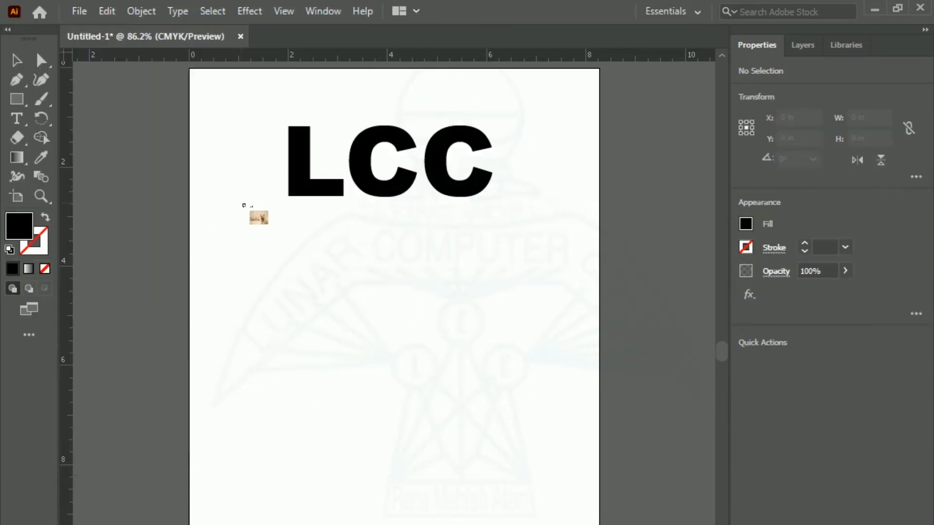
left_click_drag(245, 208, 553, 461)
left_click(529, 450)
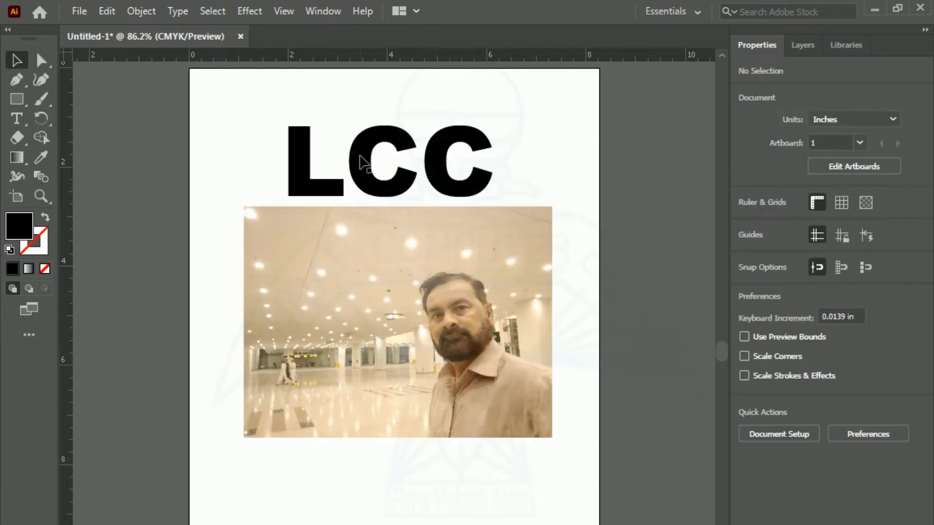
- Move the LCC text over the middle of the photo and bring it forward in front of the photo
left_click(382, 188)
left_click(375, 184)
left_click_drag(370, 185, 365, 331)
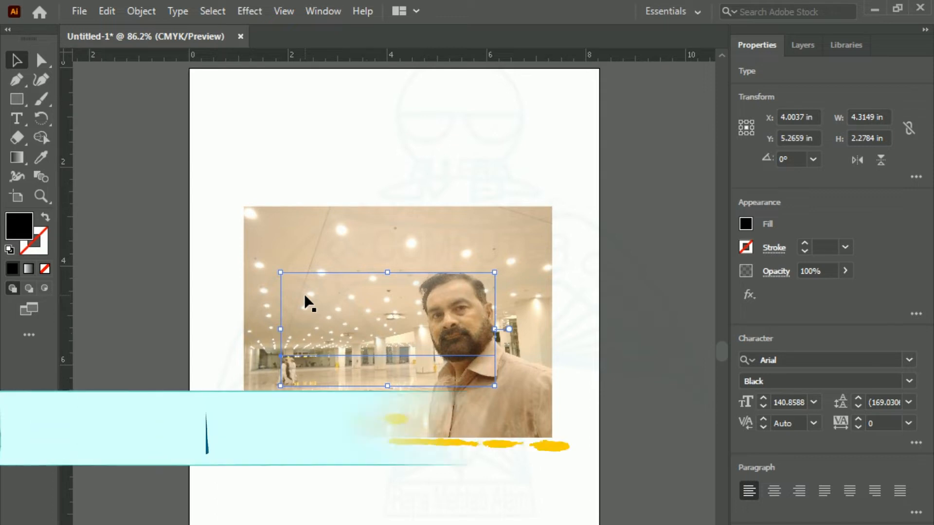
key("ctrl+bracketright")
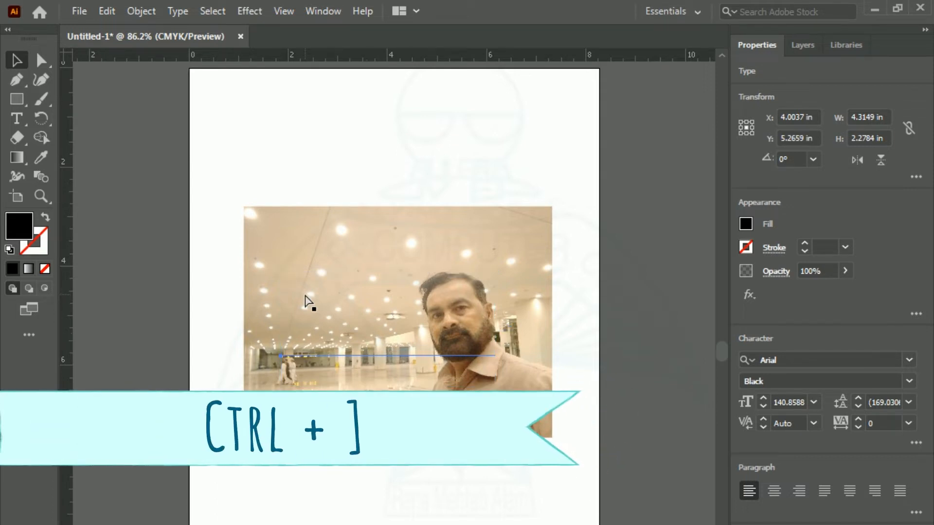
key("ctrl+bracketright")
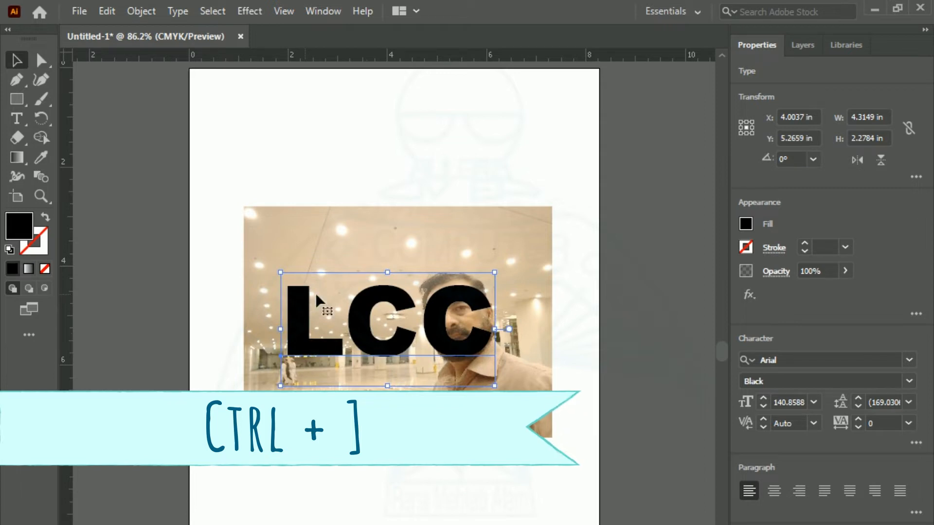
- Select the photo together with the LCC text and make a clipping mask from them
left_click_drag(214, 170, 590, 481)
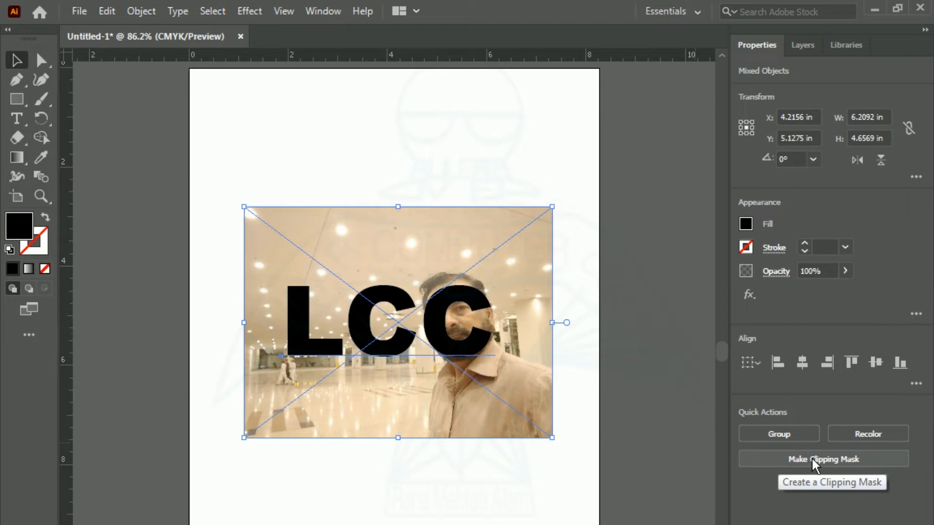
right_click(394, 383)
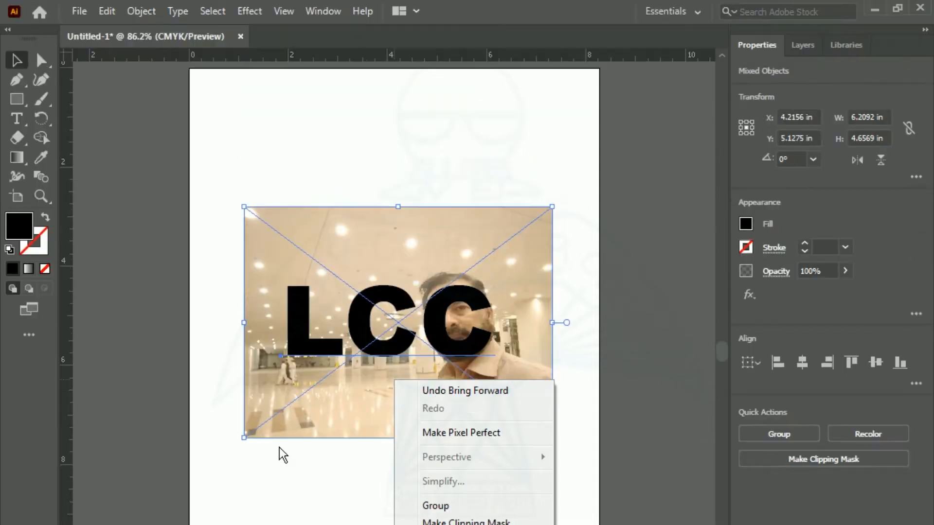
left_click(270, 487)
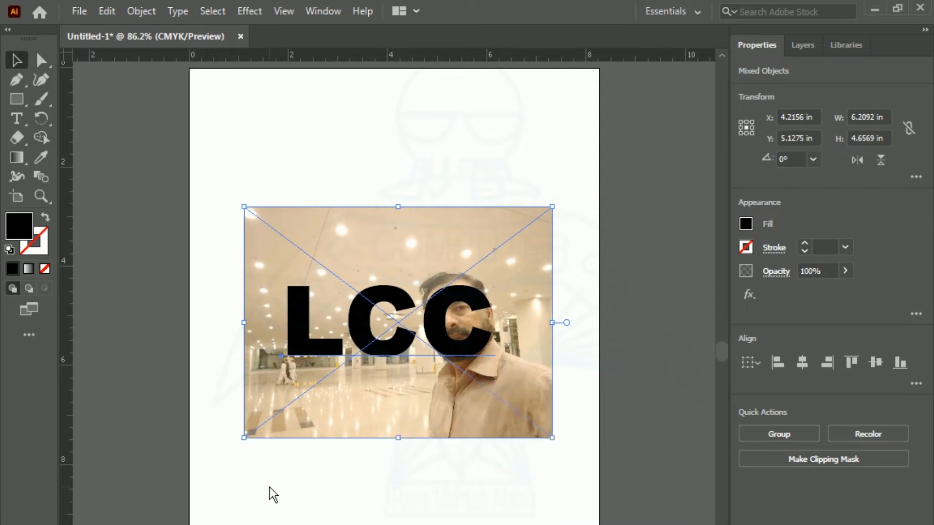
left_click_drag(234, 199, 584, 475)
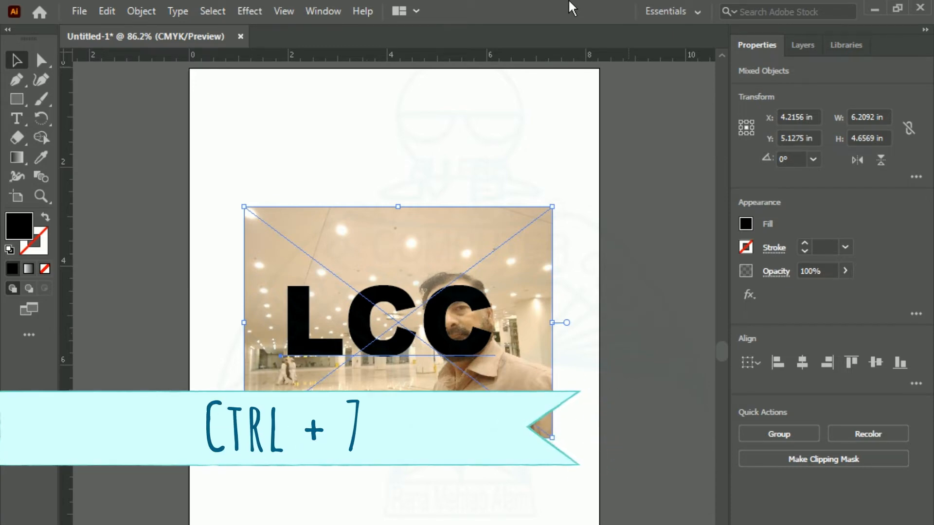
key("ctrl+7")
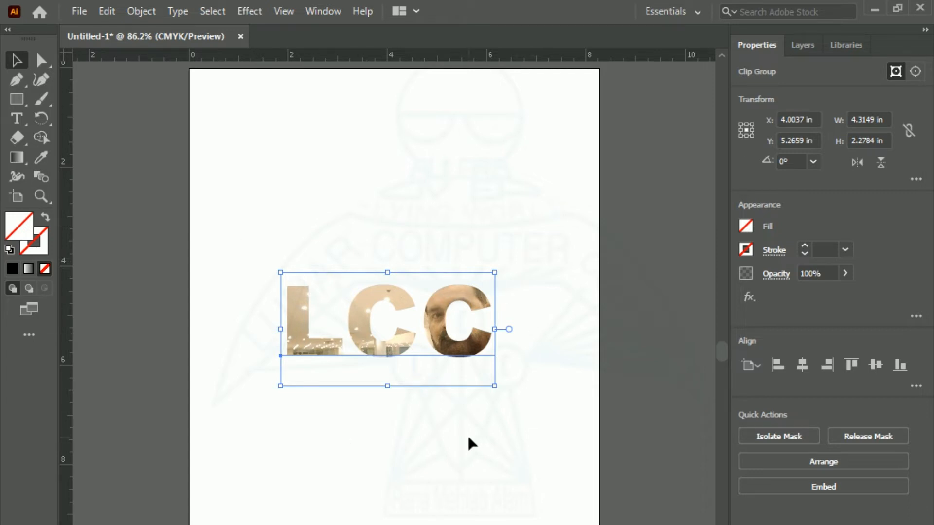
- Move the photo-filled LCC text back to the top of the page and give it a dark blue stroke
left_click(392, 434)
left_click_drag(381, 358, 381, 191)
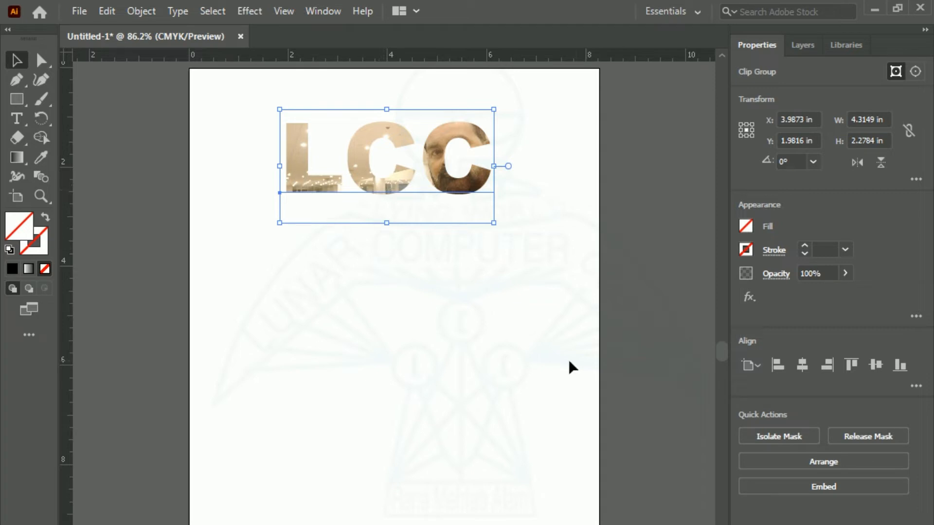
left_click(746, 250)
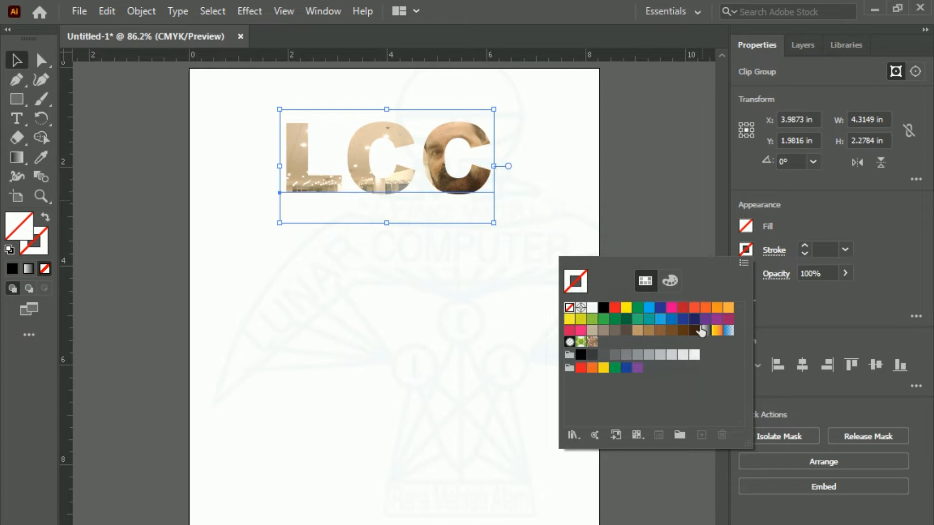
left_click(717, 309)
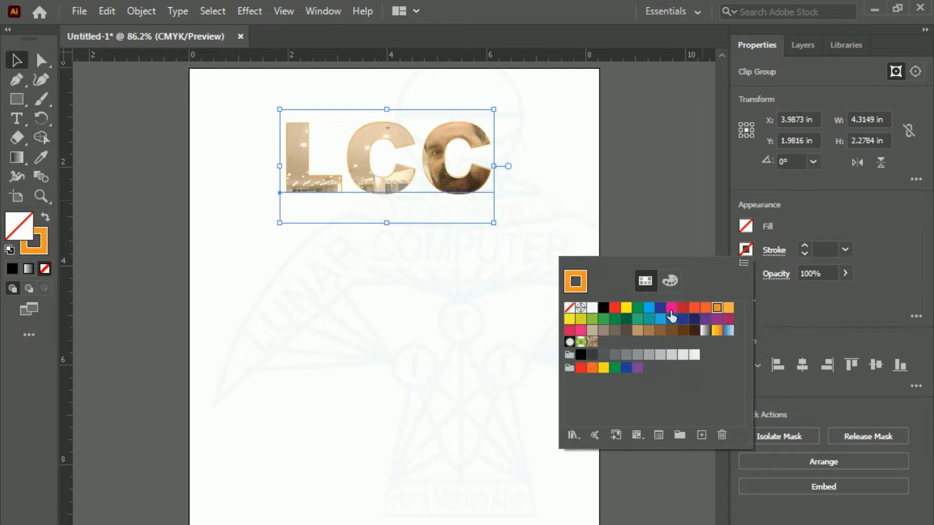
left_click(660, 308)
left_click(475, 373)
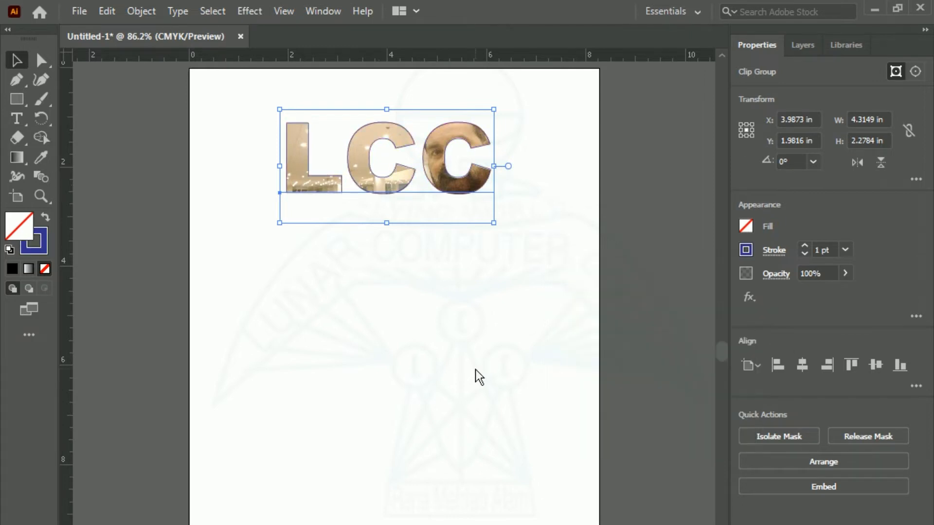
left_click(392, 375)
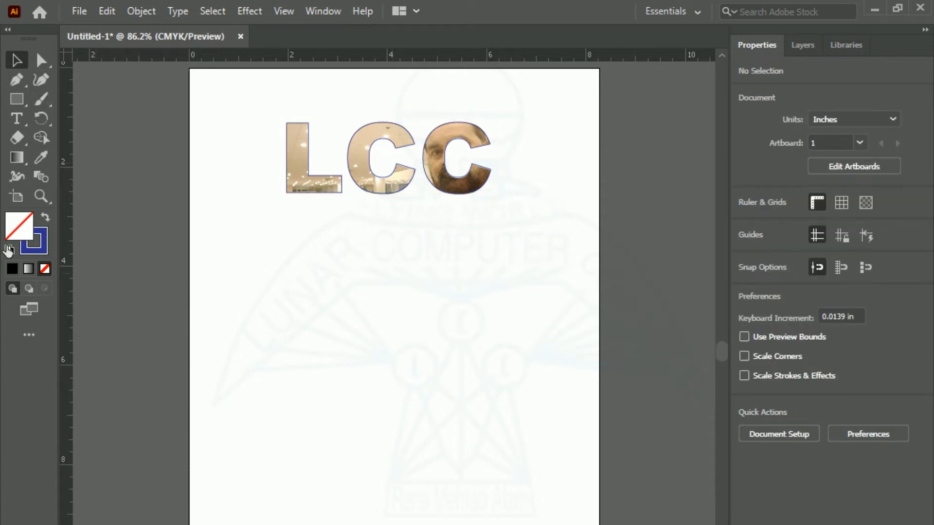
- Reset to the default white fill and black stroke, and draw a five-pointed star about 2.7 in wide below the LCC text
key("d")
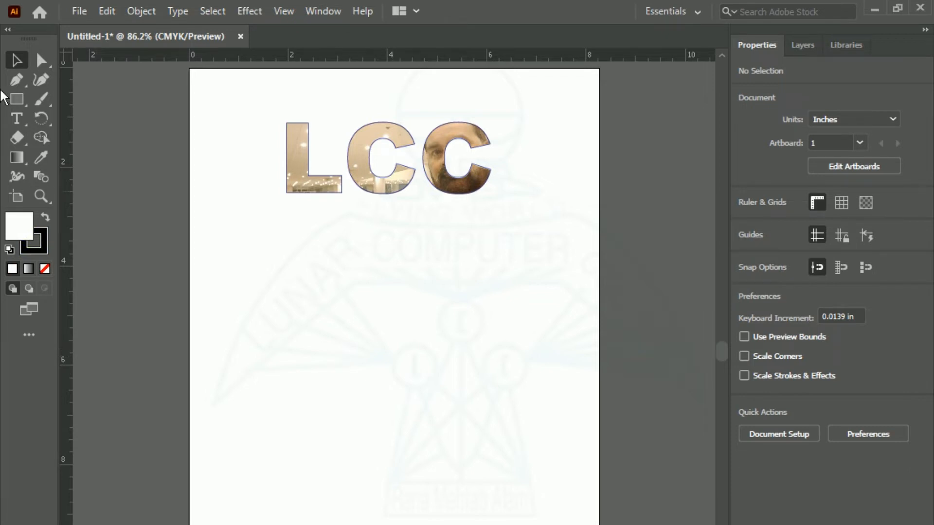
left_click(16, 97)
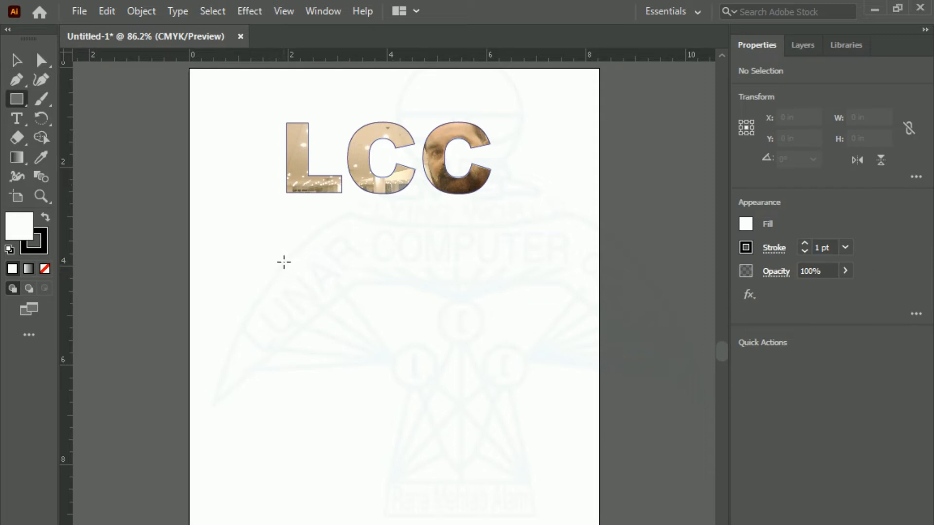
left_click(18, 99)
left_click(67, 157)
left_click_drag(313, 271, 357, 321)
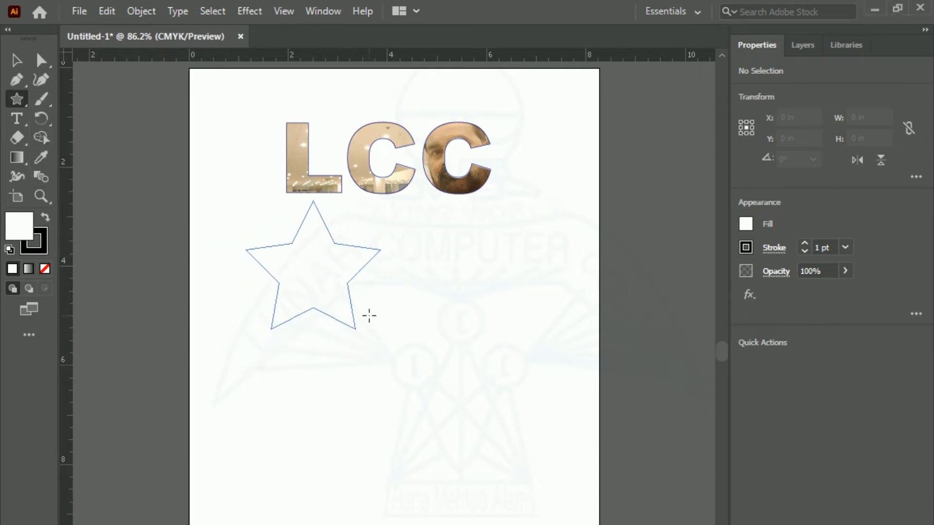
- Position the star slightly lower beneath the LCC text, centred at about X 2.46 in and Y 4.3 in, and select it
left_click(16, 61)
left_click_drag(313, 337, 316, 326)
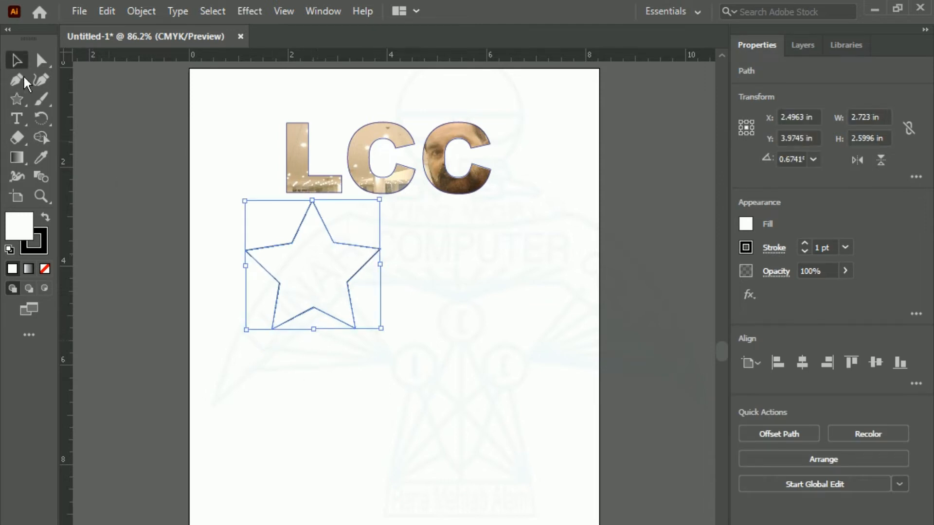
left_click(387, 444)
mouse_move(314, 318)
left_mouse_down()
mouse_move(305, 317)
mouse_move(296, 336)
mouse_move(304, 325)
left_mouse_up()
left_click(339, 404)
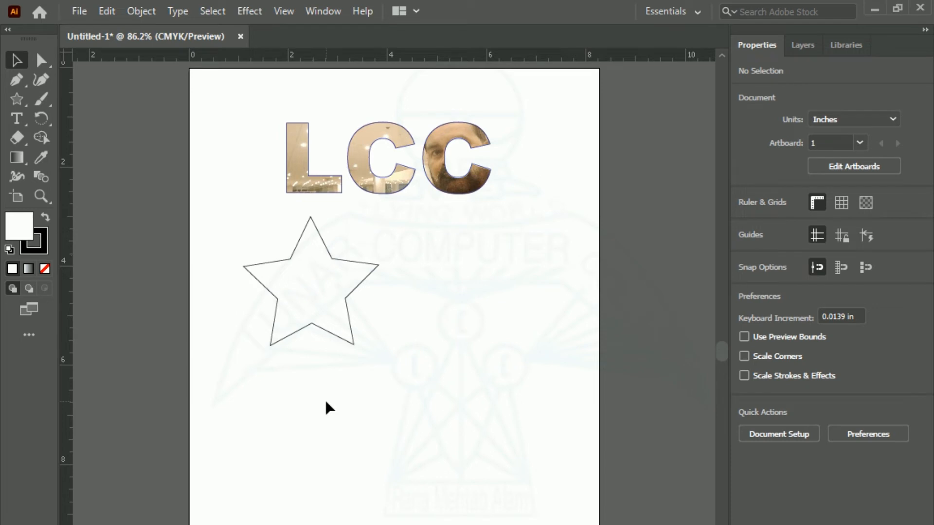
left_click(339, 338)
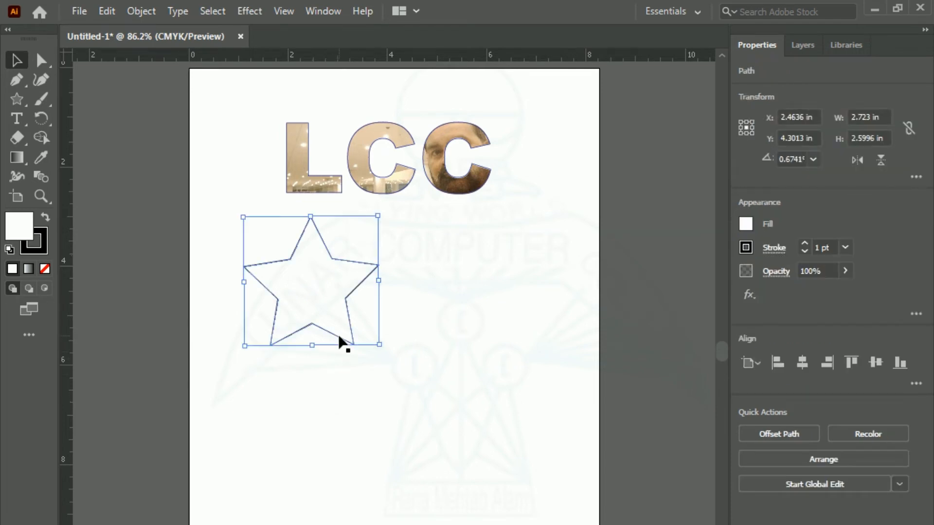
left_click(310, 427)
left_click(287, 340)
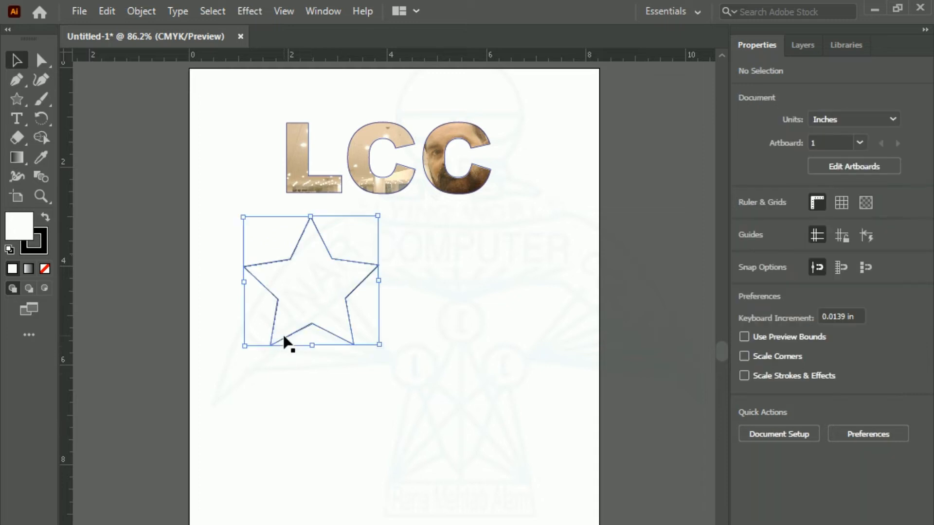
- Place the photo IMG_20220420_233906_257 over the star at about 4.67 in wide and 3.5 in high
left_click(308, 412)
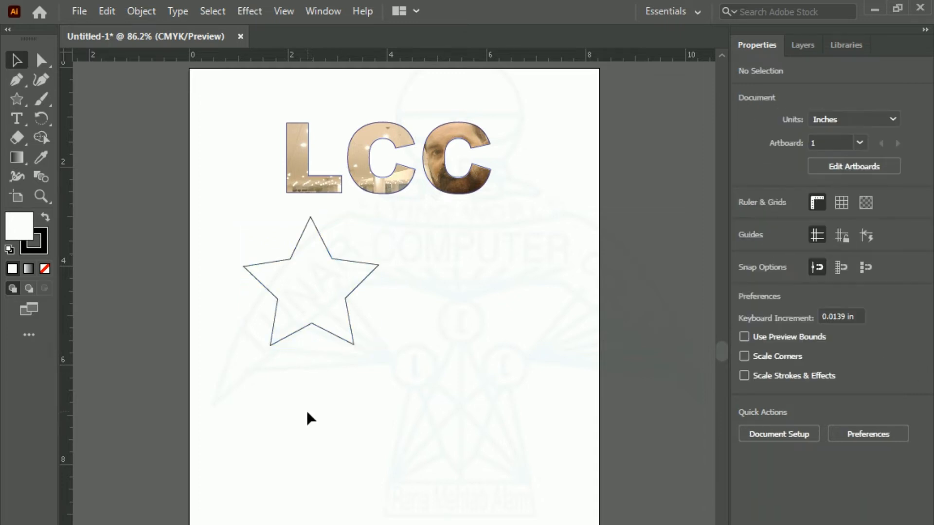
left_click(294, 335)
left_click(295, 387)
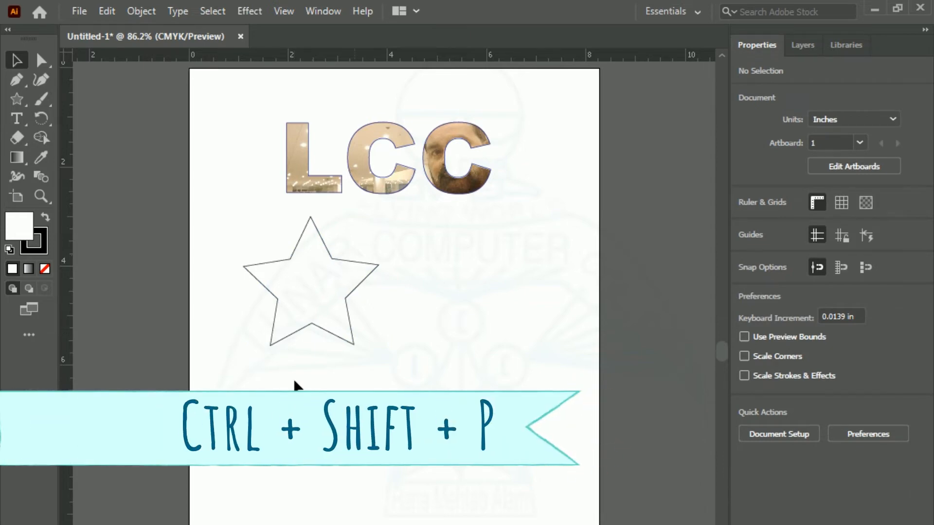
key("ctrl+shift+p")
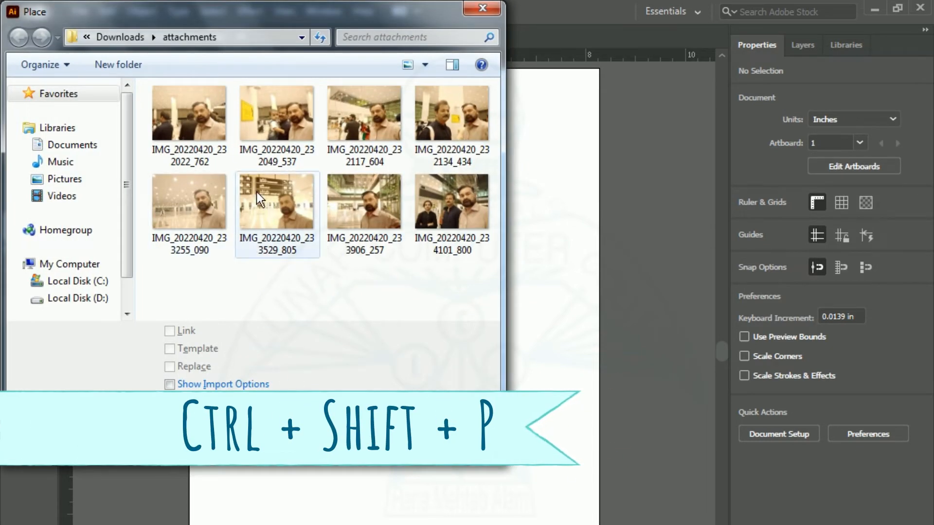
left_click(362, 203)
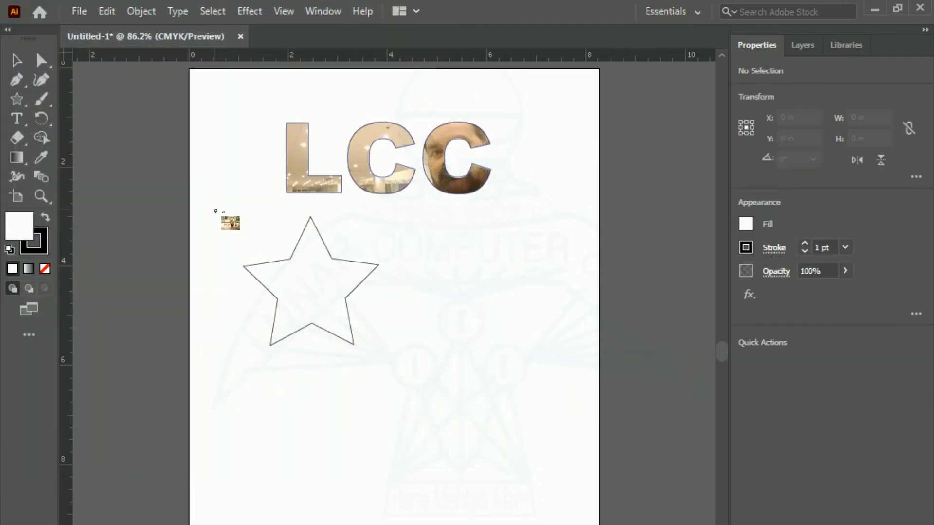
left_click_drag(214, 209, 445, 424)
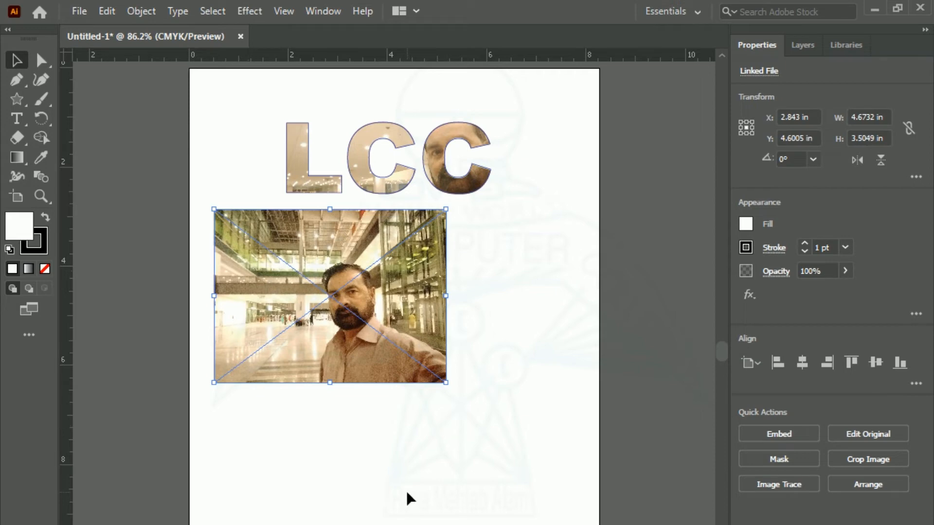
- Send the placed photo behind the star and make a clipping mask from the star and photo
key("ctrl+bracketleft")
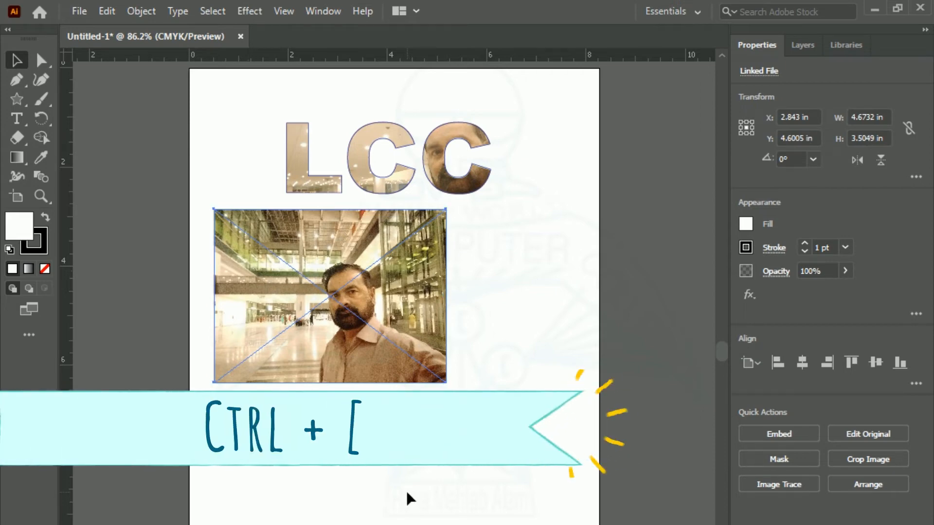
key("ctrl+bracketleft")
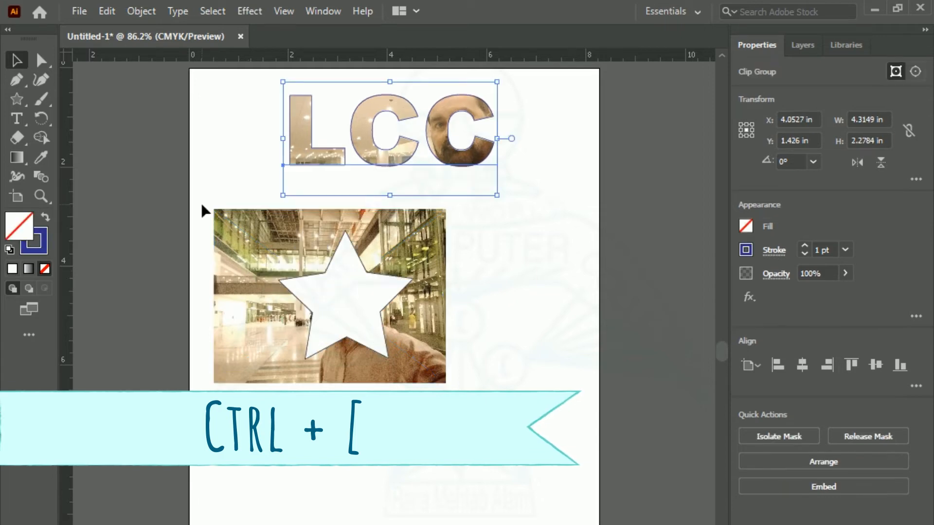
left_click_drag(201, 203, 486, 405)
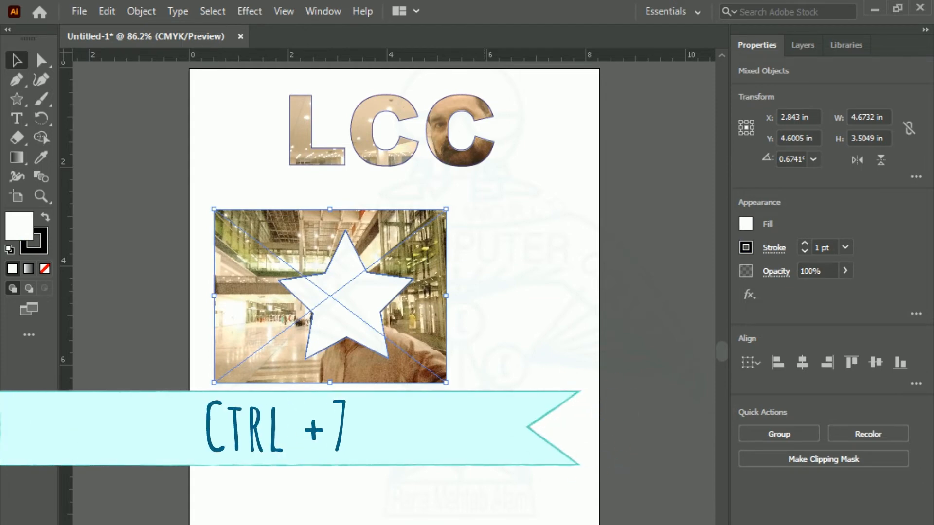
key("ctrl+7")
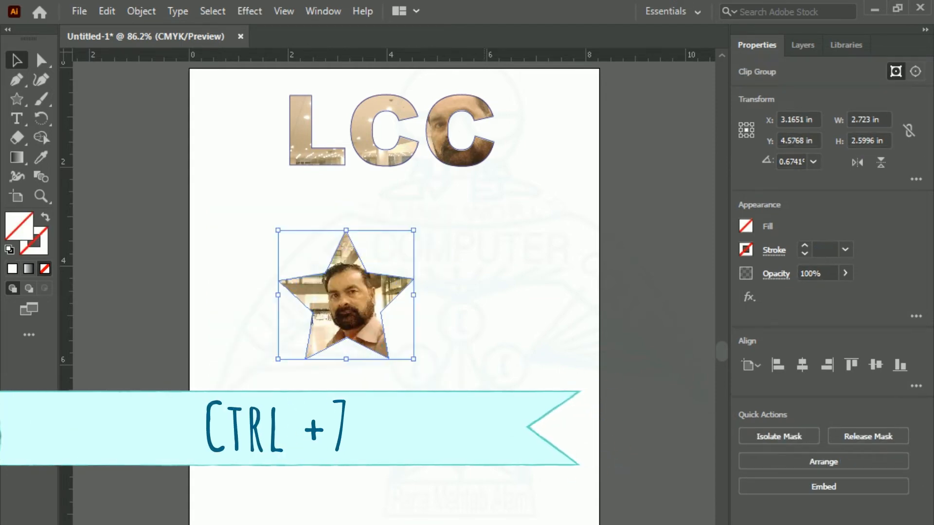
- Move the photo-filled star to about X 2.04 in and Y 3.74 in, beneath the LCC text, and deselect it
left_click(485, 405)
left_click_drag(369, 318, 310, 271)
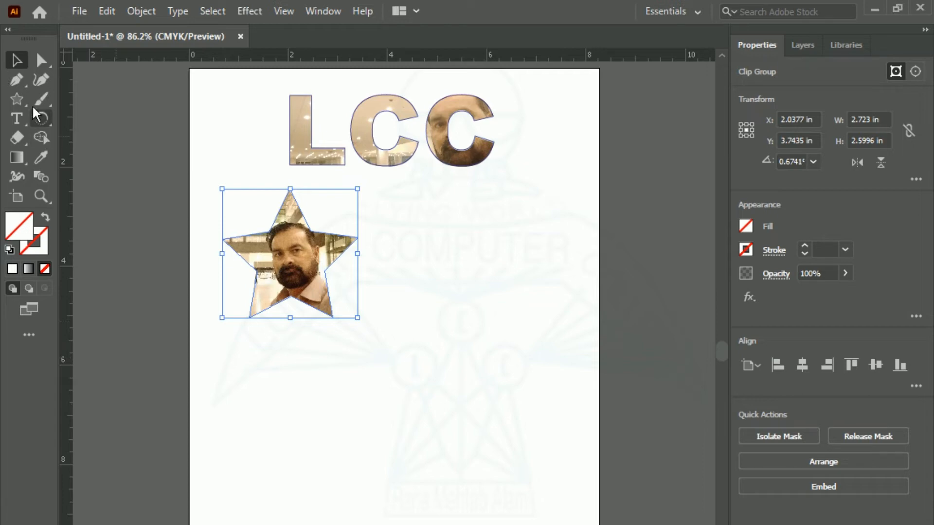
key("ctrl+shift+a")
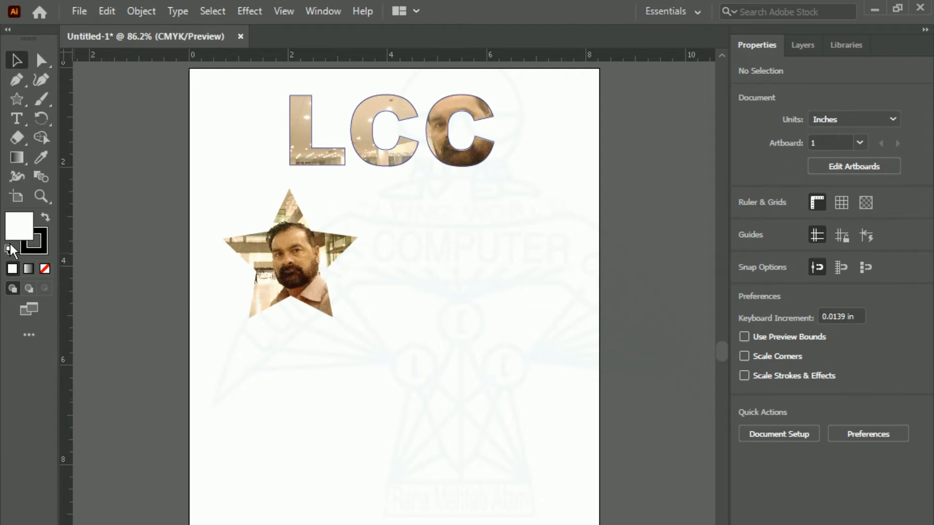
- Draw a small five-pointed star about 1 in wide with white fill and black stroke below the photo-filled star
left_click(17, 99)
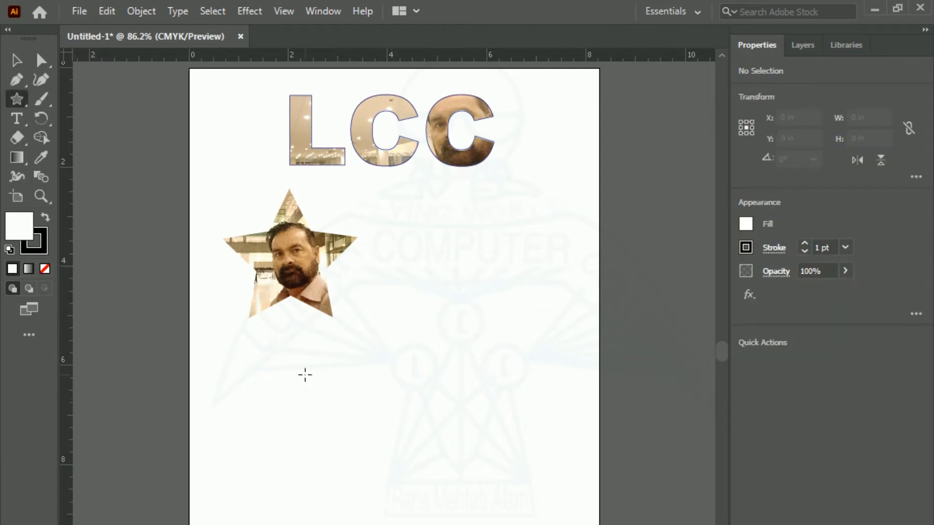
left_click_drag(305, 375, 327, 387)
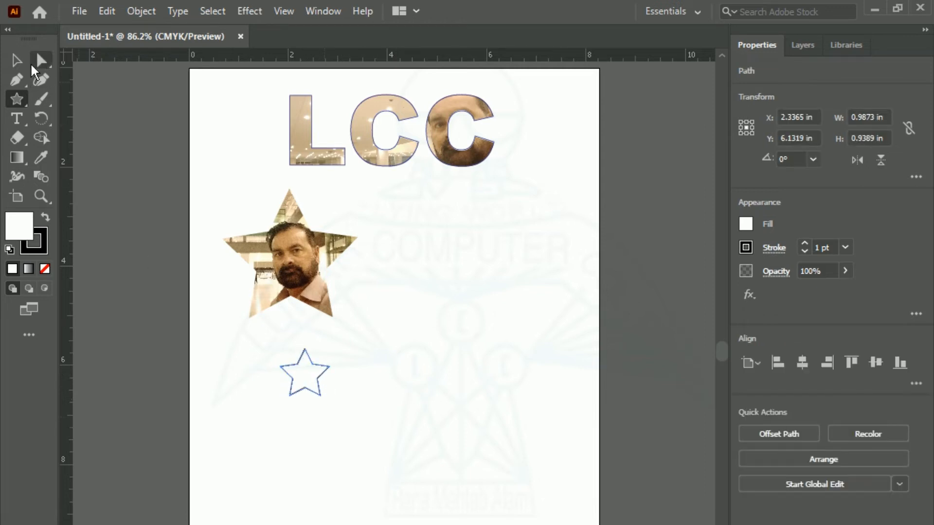
left_click(17, 61)
left_click(281, 422)
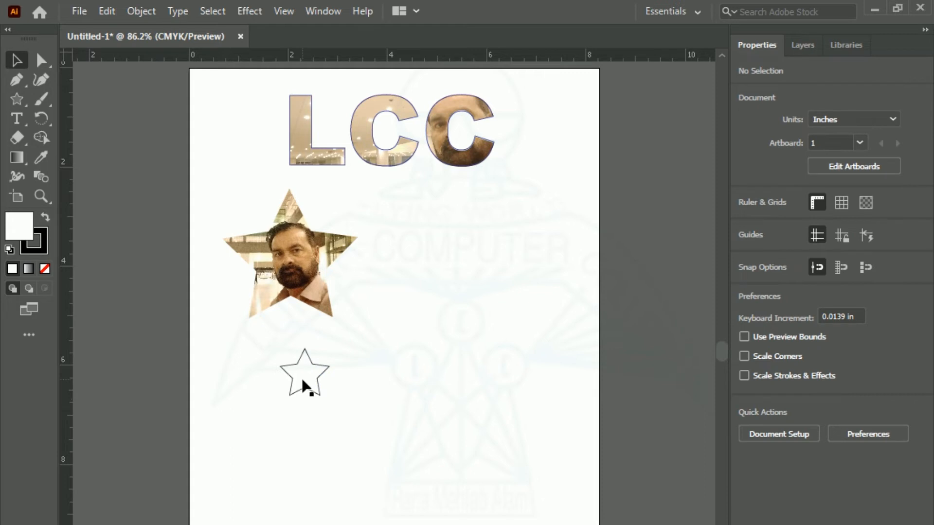
- Copy the small star horizontally about 1.05 in over and repeat the copy to form a row of four
left_click_drag(303, 380, 359, 384)
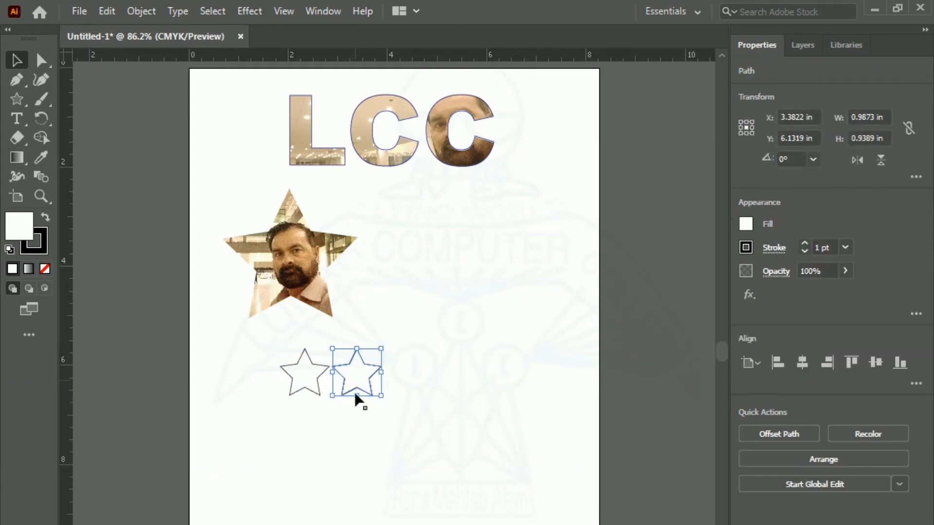
key("ctrl+d")
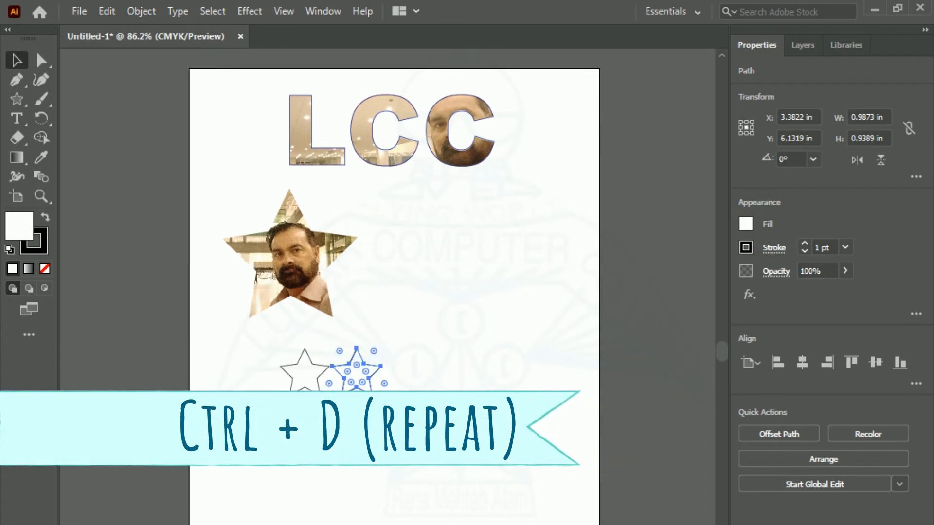
key("ctrl+d")
key("ctrl+d")
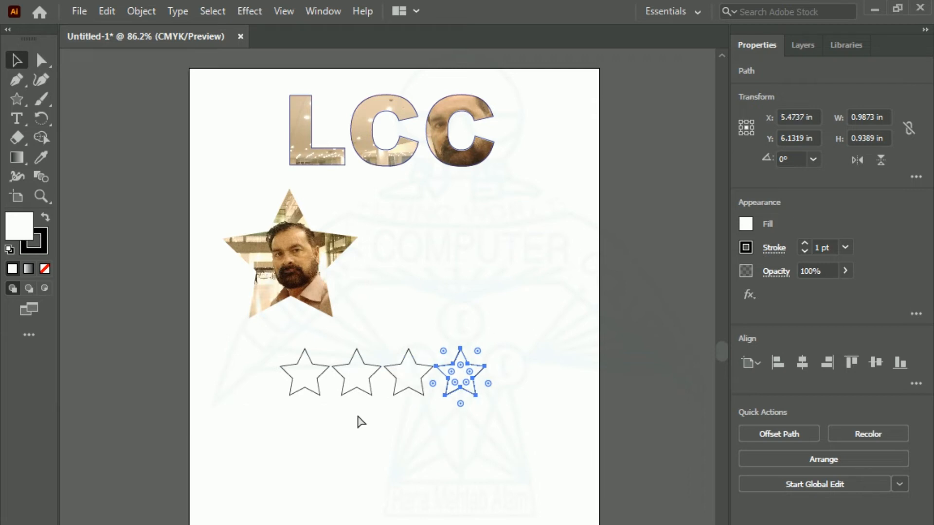
- Copy the row of four stars about 0.82 in down and repeat it to build a four-by-four grid
left_click(256, 340)
left_click_drag(257, 334, 550, 465)
left_click_drag(402, 380, 402, 422)
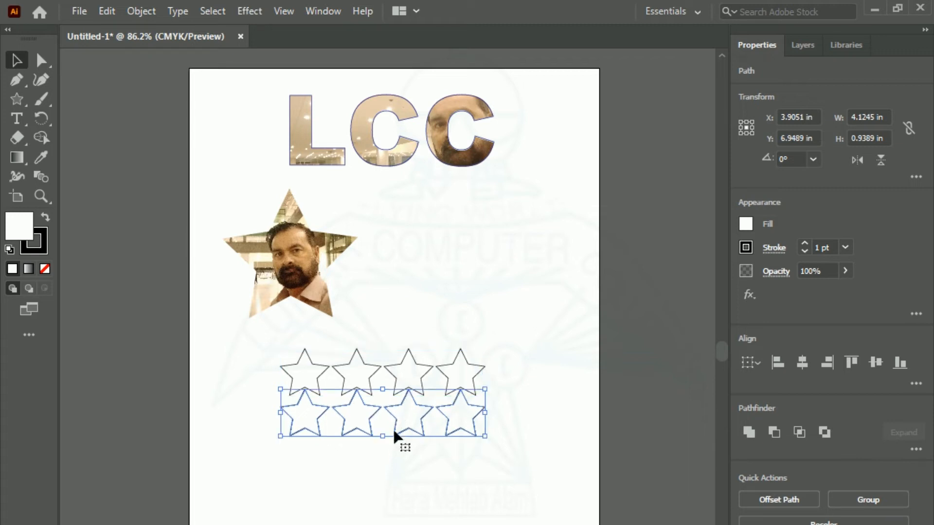
key("ctrl+d")
key("ctrl+d")
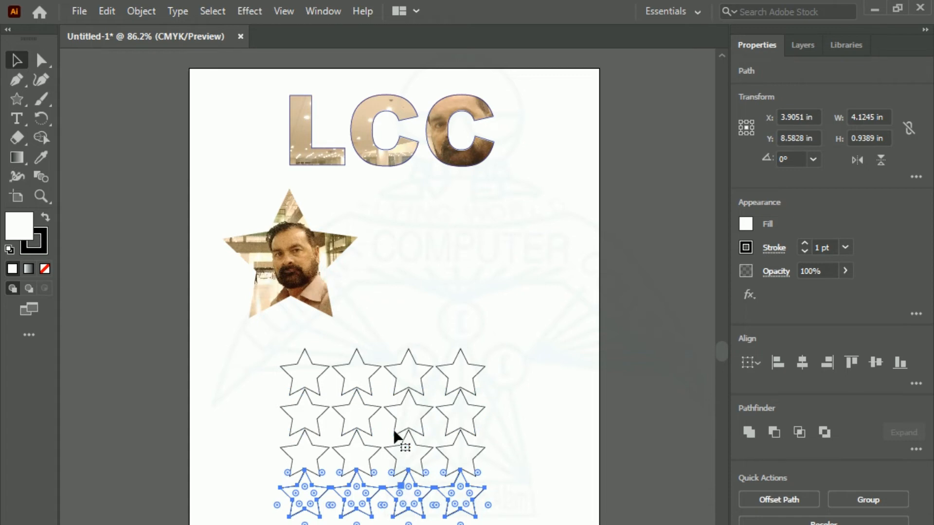
left_click(237, 456)
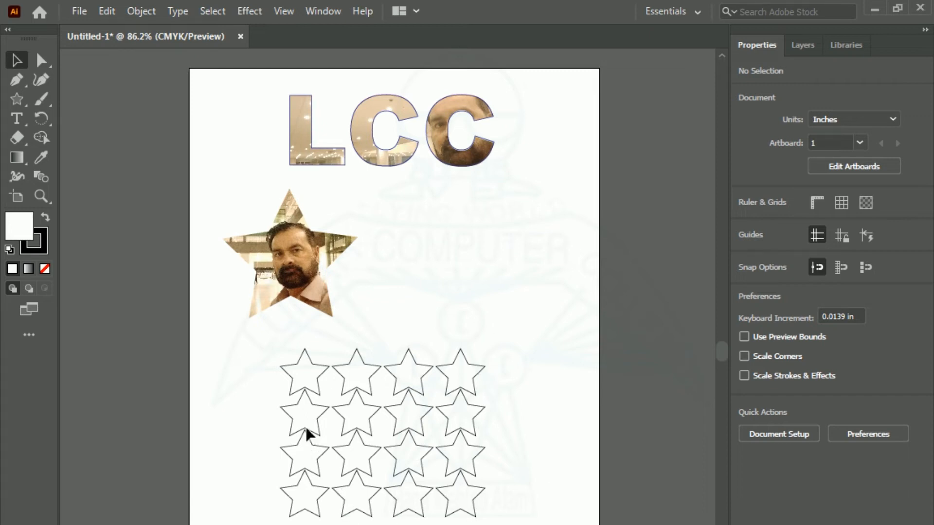
left_click_drag(265, 345, 518, 524)
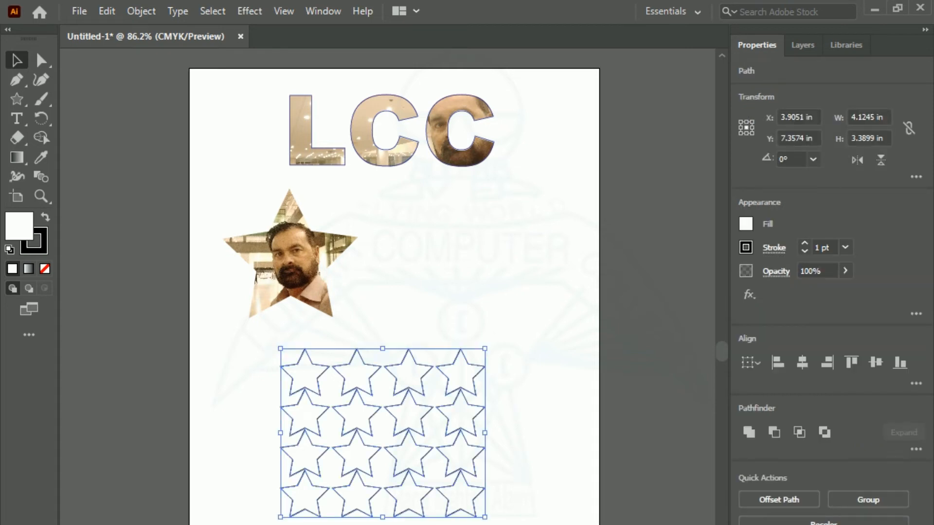
key("ctrl+shift+a")
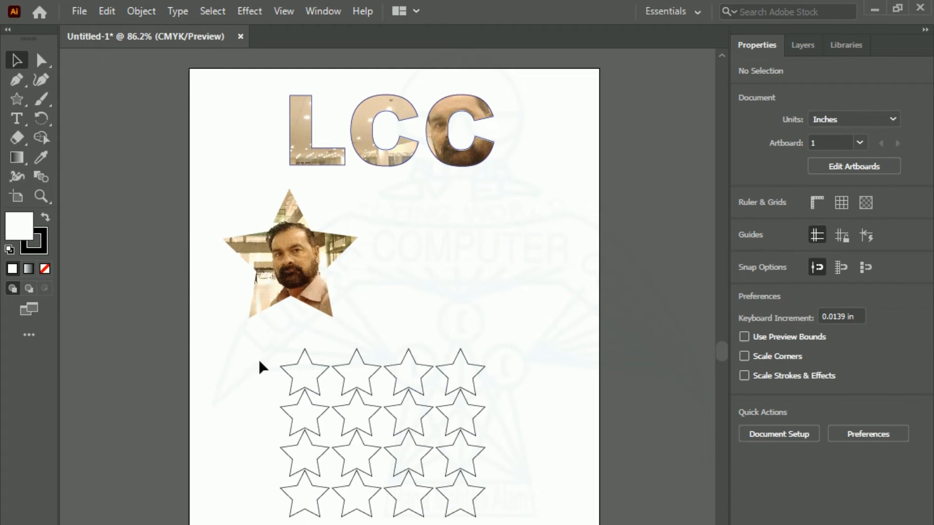
left_click_drag(244, 340, 502, 524)
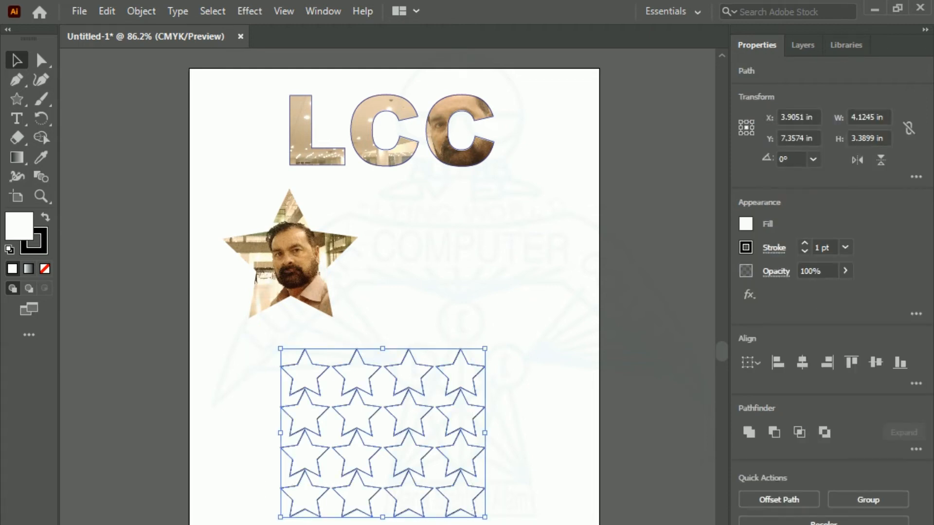
key("ctrl+shift+a")
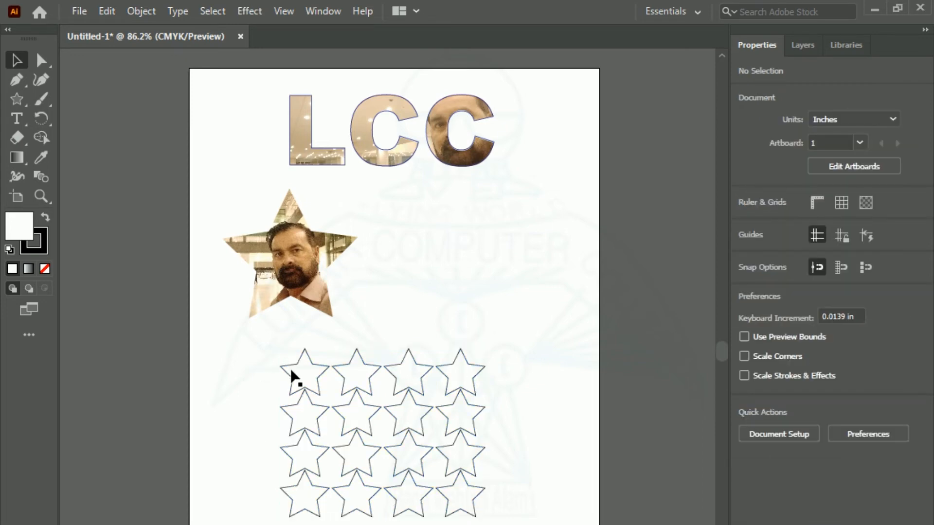
left_click(297, 377)
left_click(348, 378)
left_click(237, 395)
- Combine all the stars in the four-by-four grid into one compound path, and check that they select as one object
left_click_drag(259, 342, 529, 524)
key("ctrl+8")
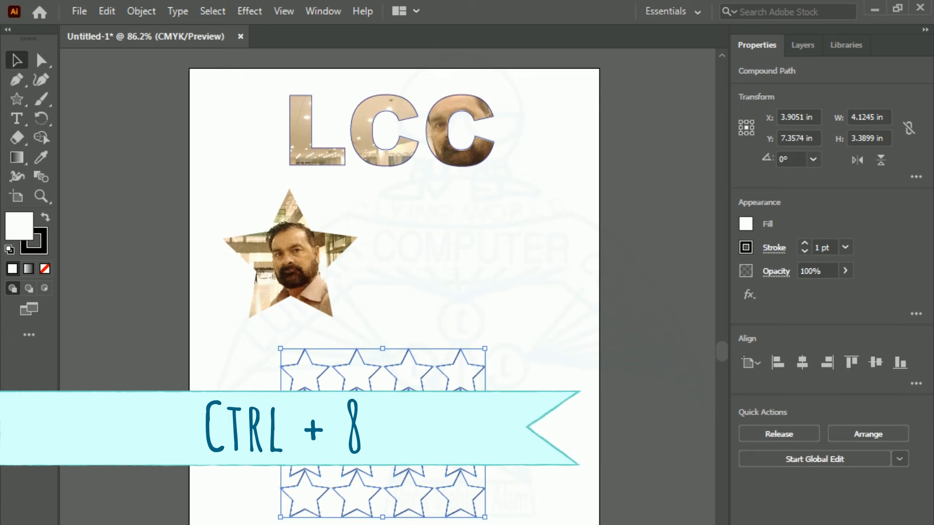
left_click(504, 433)
left_click(421, 433)
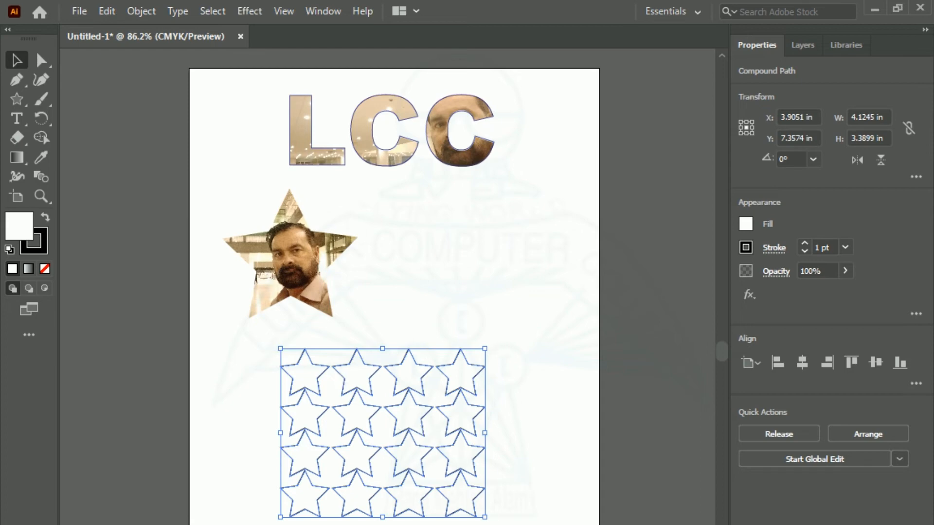
left_click(368, 423)
left_click(368, 422)
left_click(371, 523)
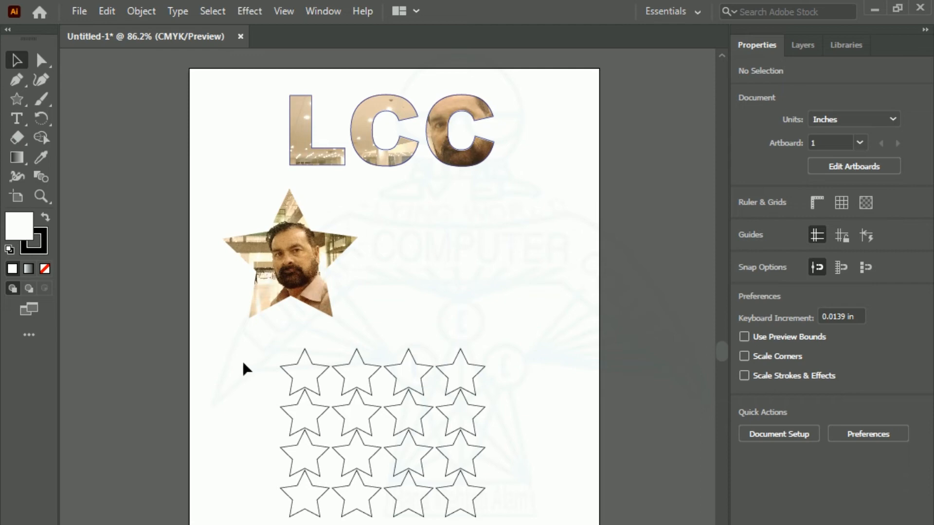
- Place the photo IMG_20220420_233529_805 over the star grid at about 4.93 in wide and 3.7 in high
key("ctrl+shift+p")
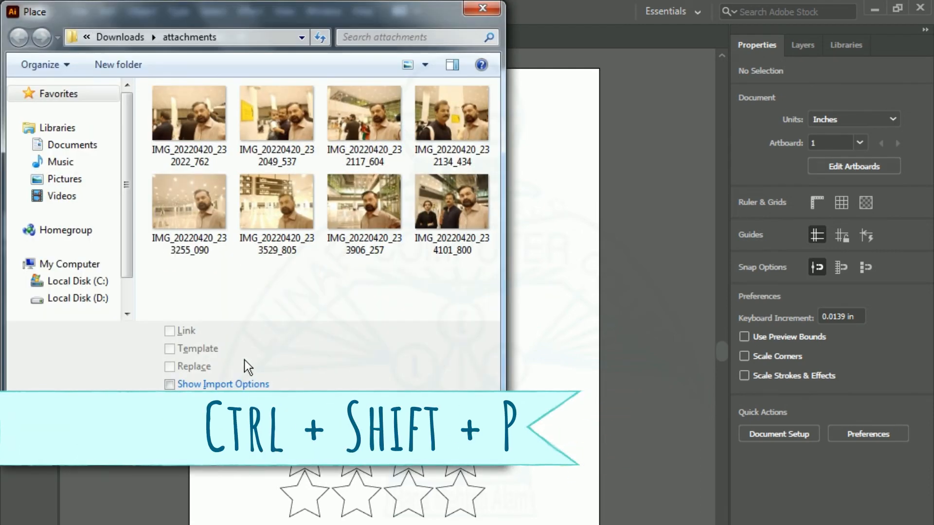
double_click(287, 204)
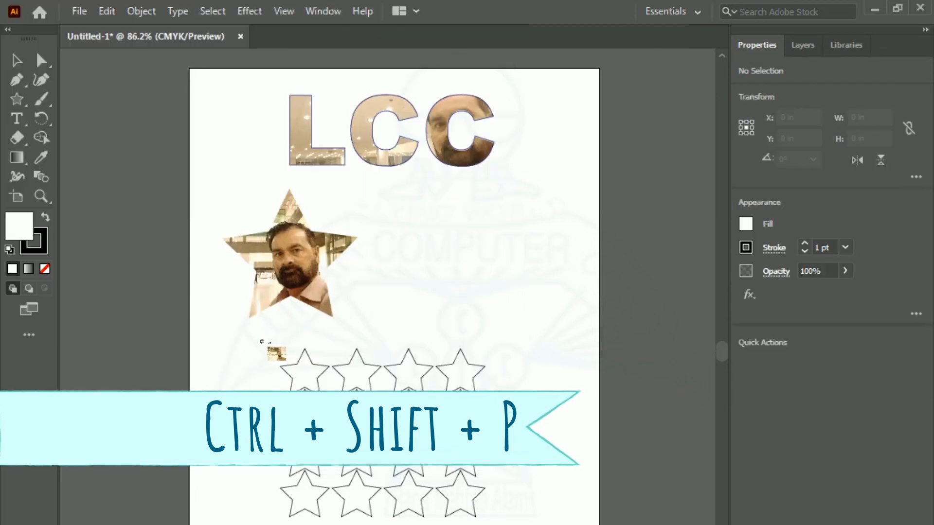
left_click_drag(261, 340, 506, 523)
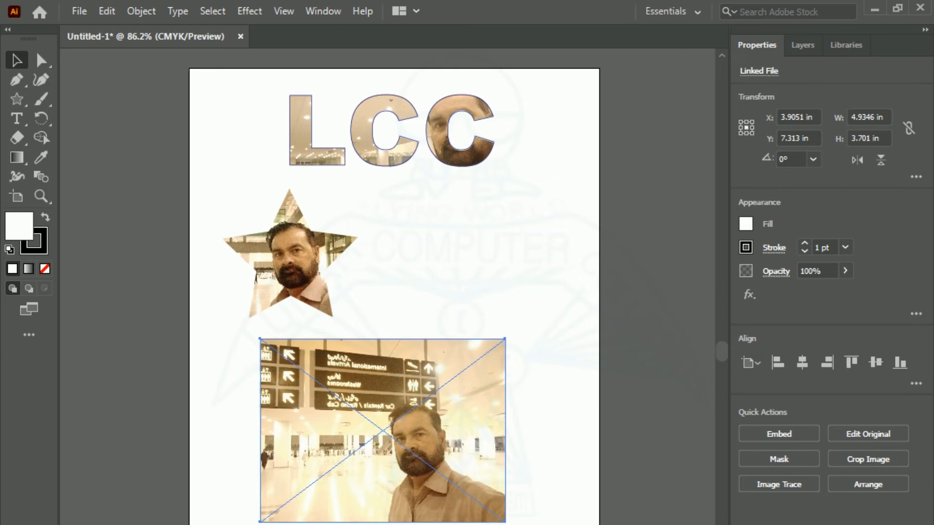
- Send the new photo behind the star grid and make a clipping mask from the grid and photo
key("ctrl+bracketleft")
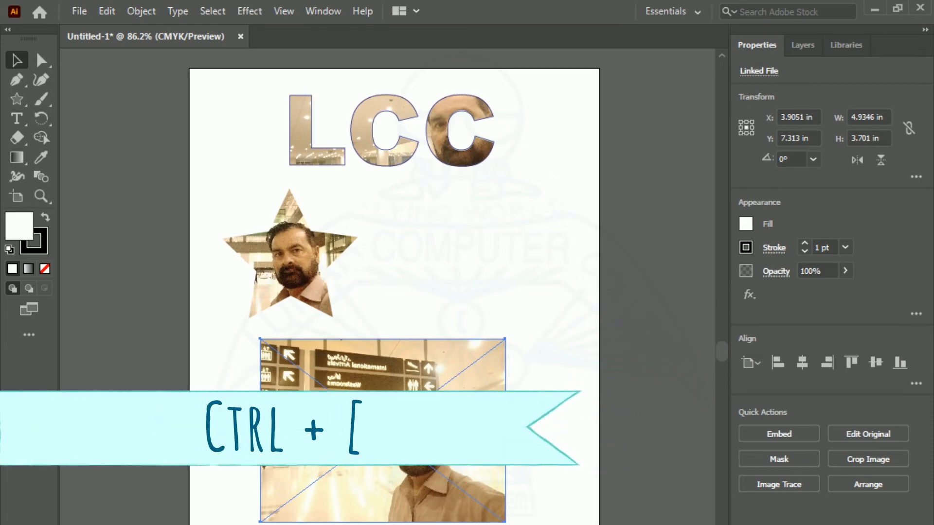
key("ctrl+bracketleft")
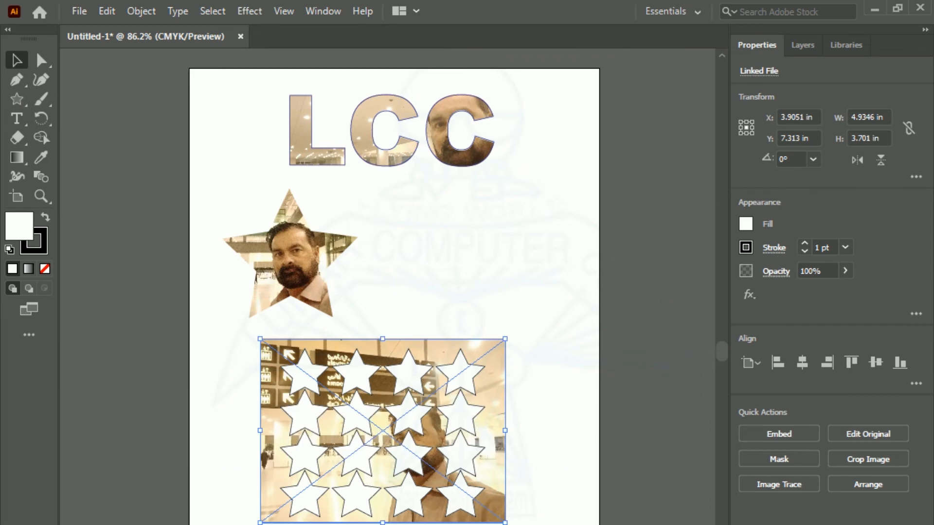
key("ctrl+shift+a")
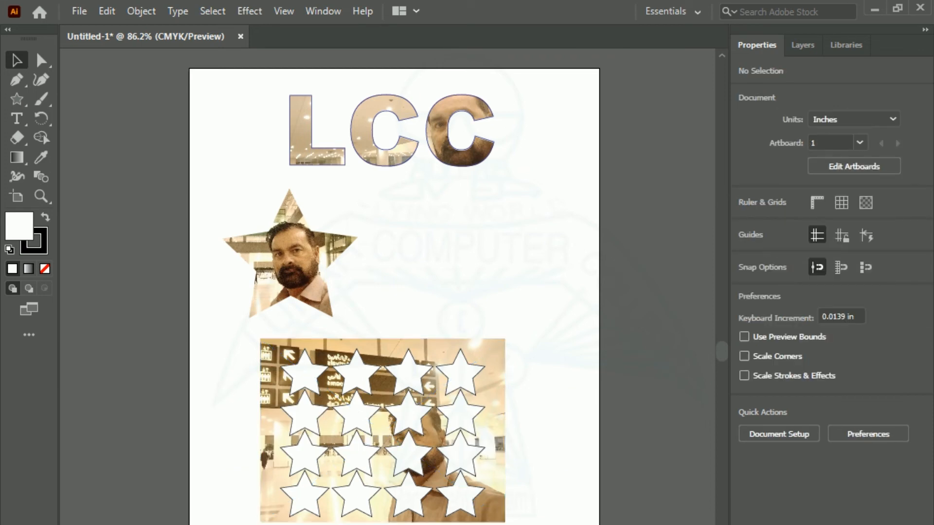
left_click_drag(233, 329, 538, 524)
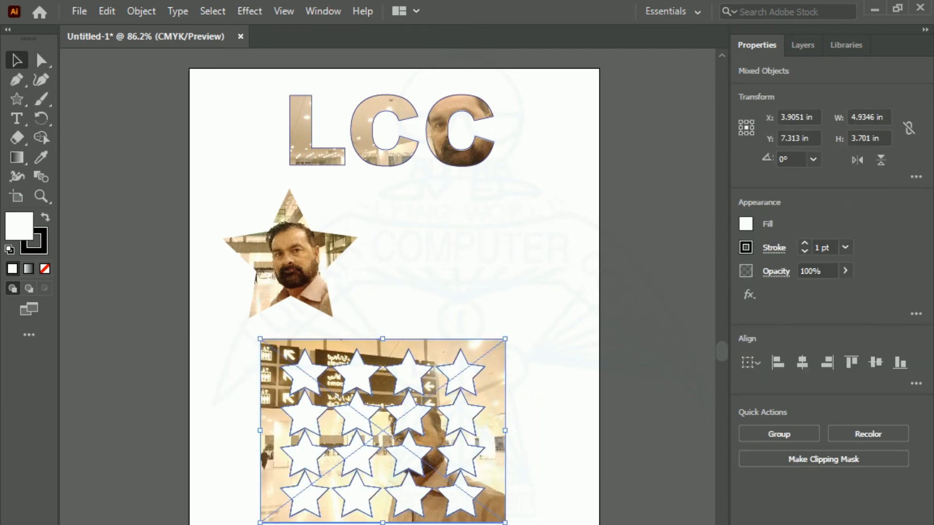
key("ctrl+7")
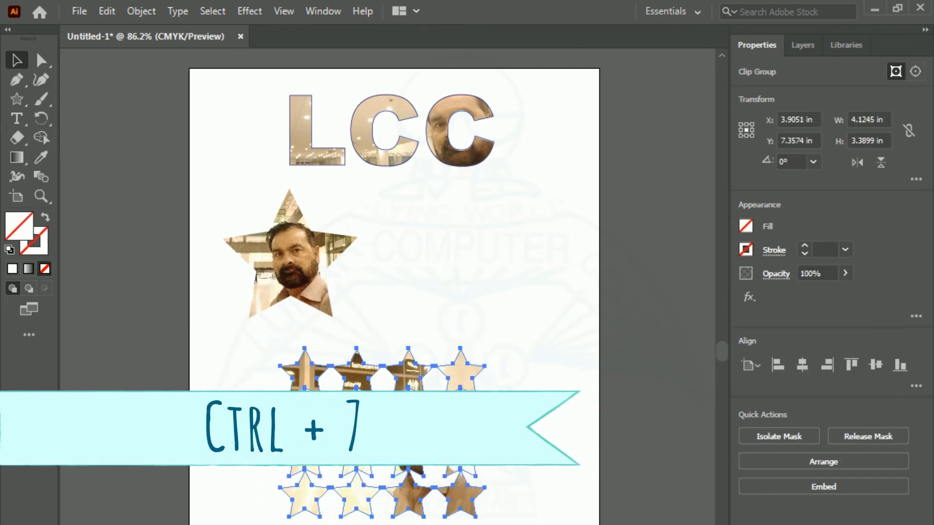
- Select the masked four-by-four star grid and give it a light orange 1 pt outline
left_click(256, 337)
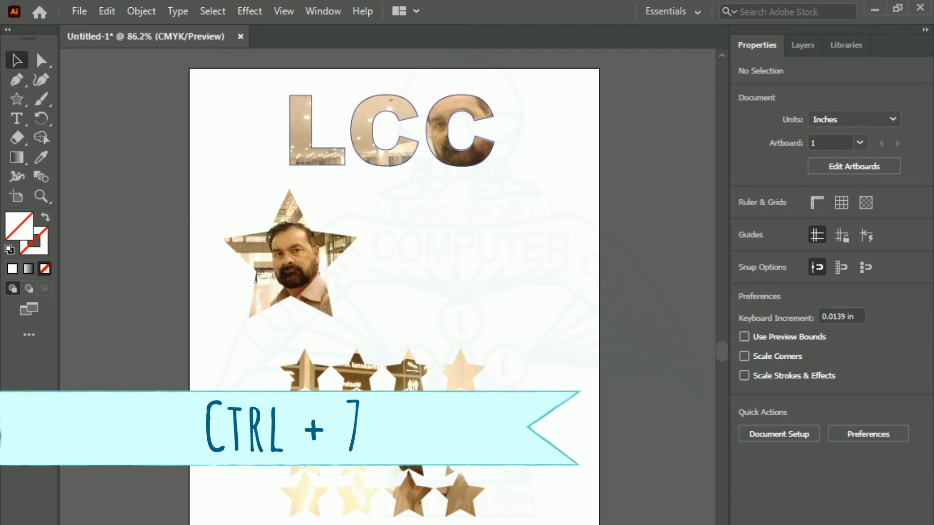
left_click_drag(256, 338, 549, 524)
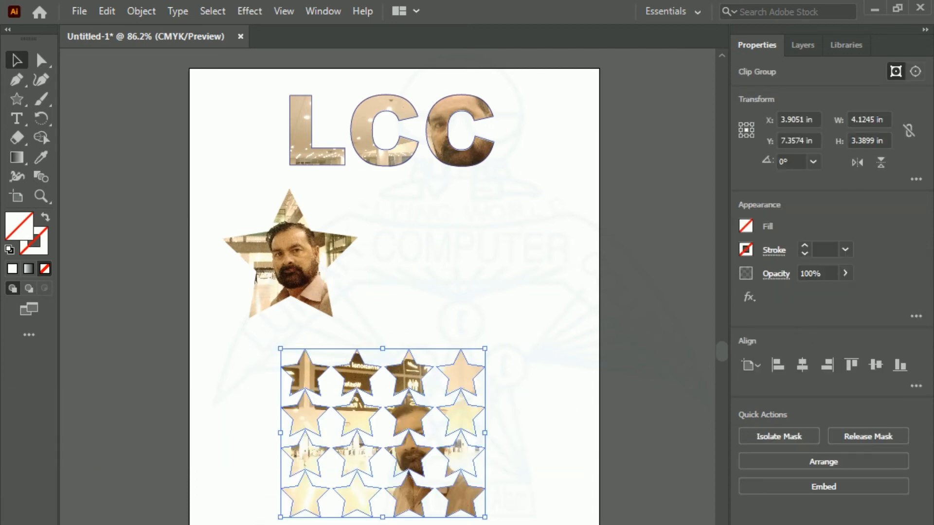
left_click(40, 197)
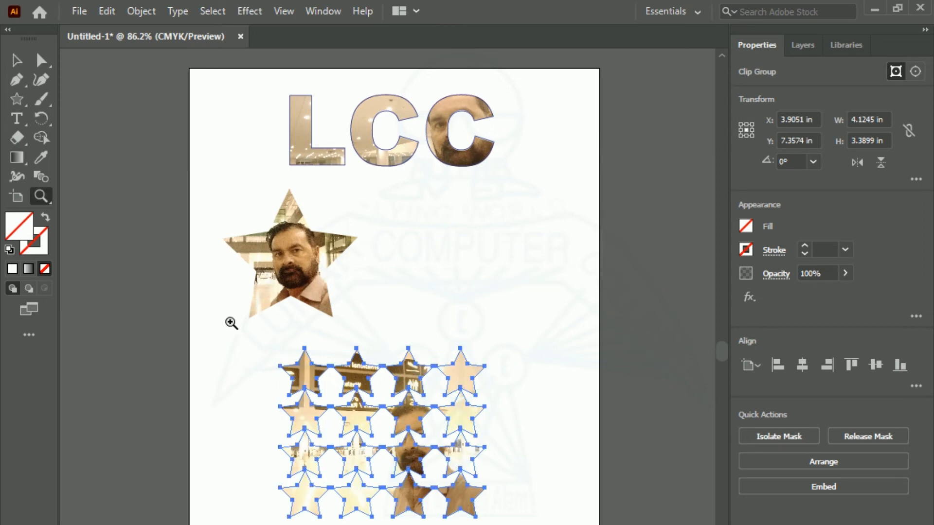
left_click_drag(249, 336, 503, 524)
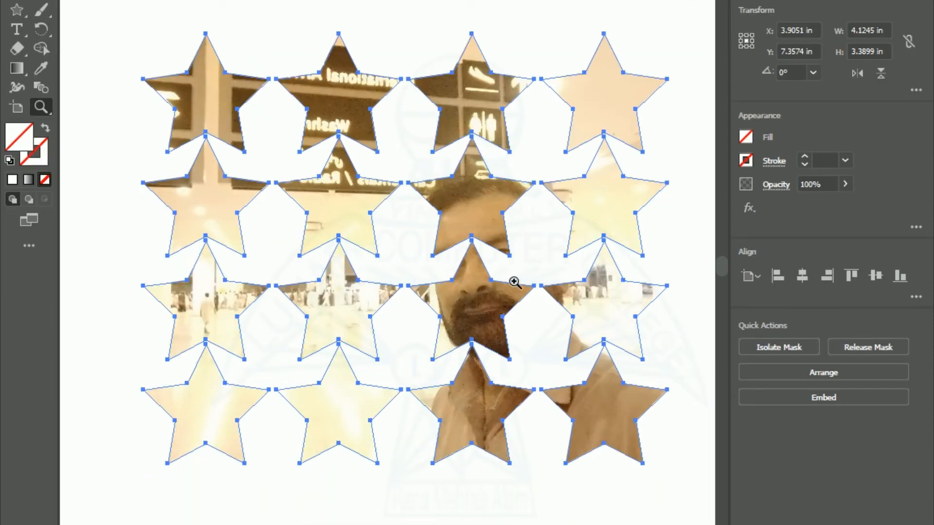
left_click(746, 161)
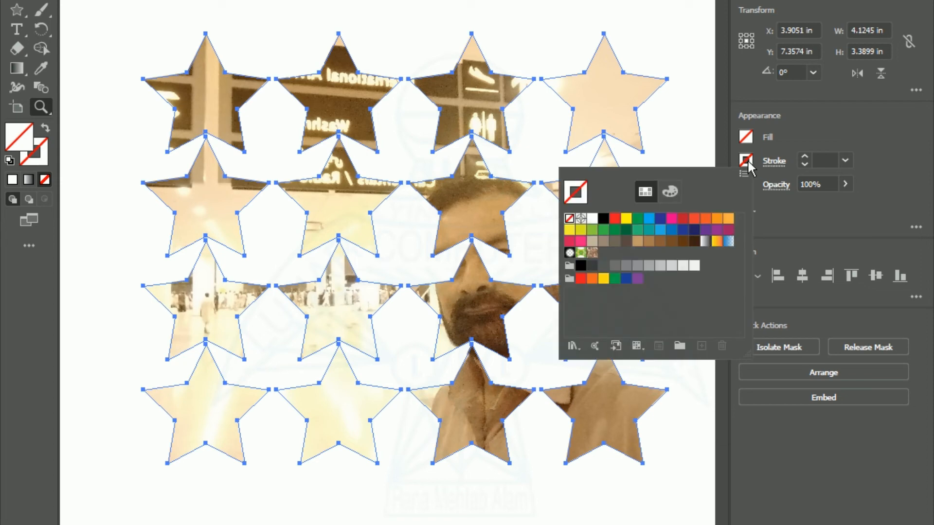
left_click(660, 219)
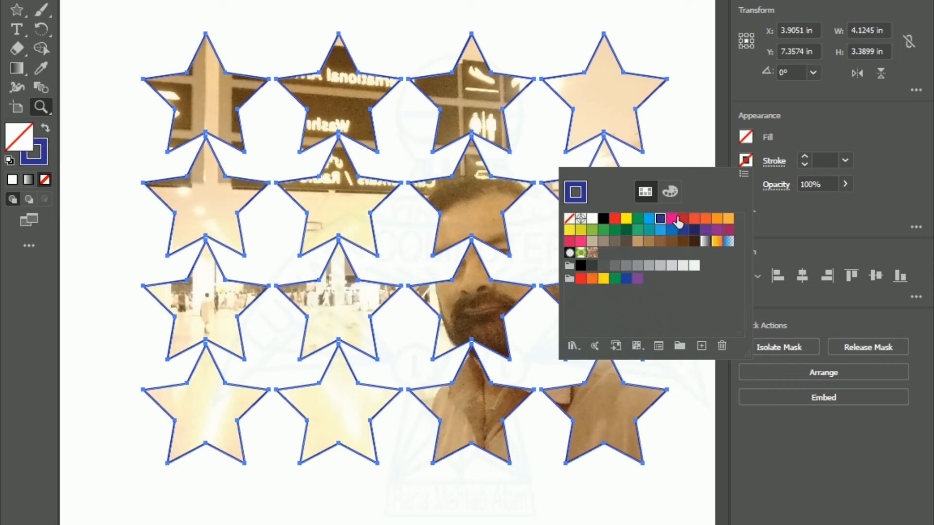
left_click(706, 220)
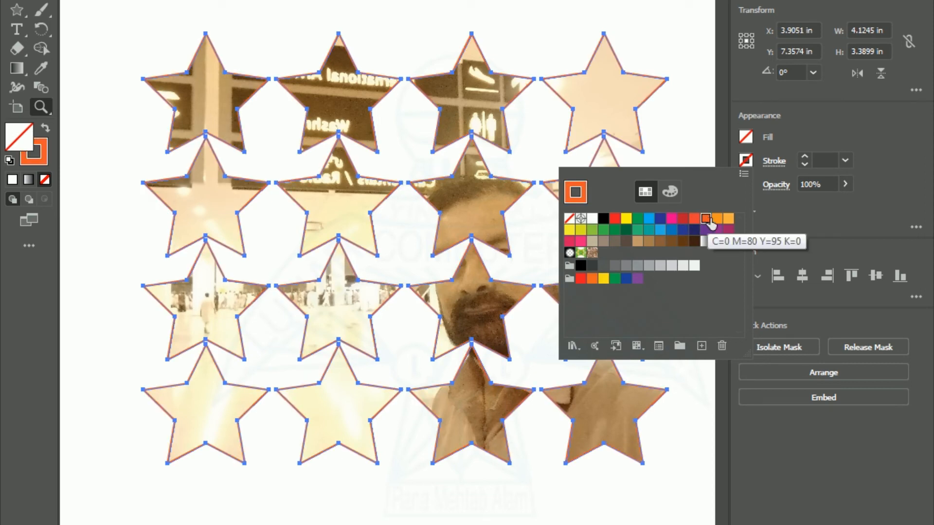
left_click(729, 220)
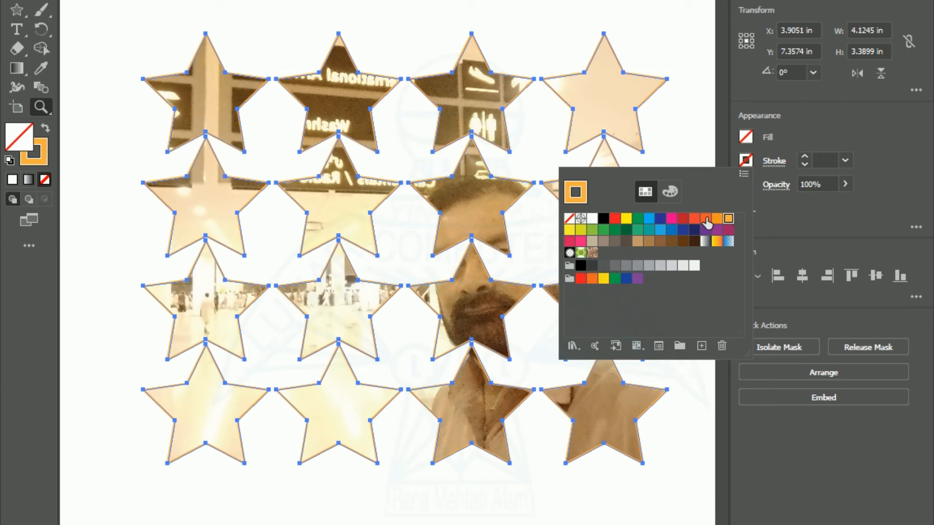
left_click(538, 22)
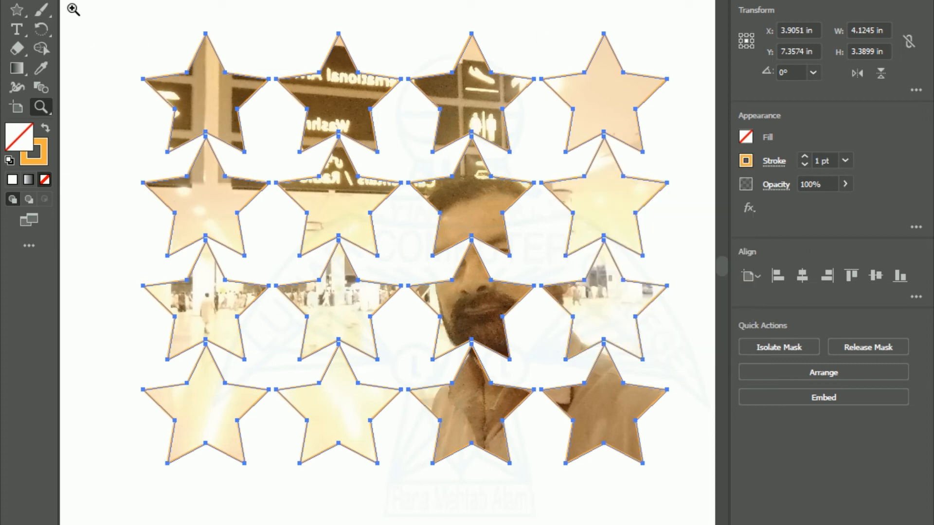
key("v")
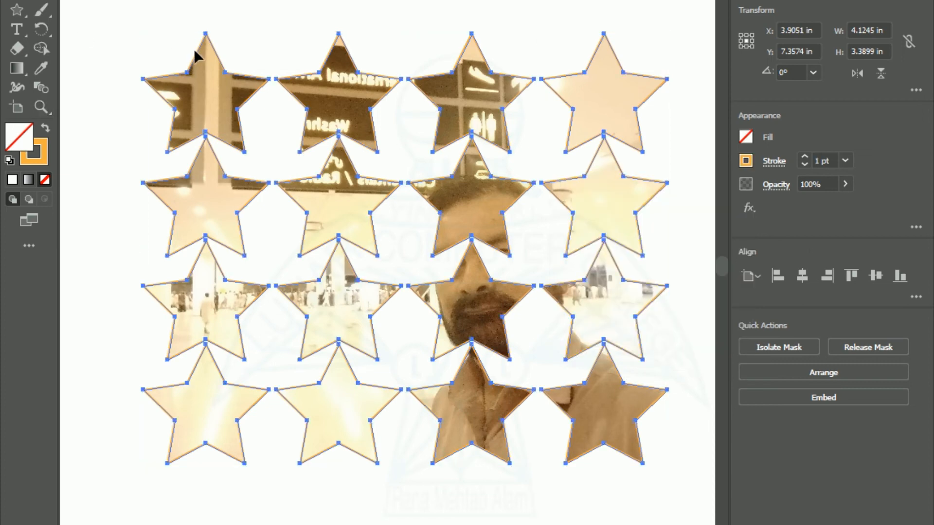
key("ctrl+0")
left_click(201, 486)
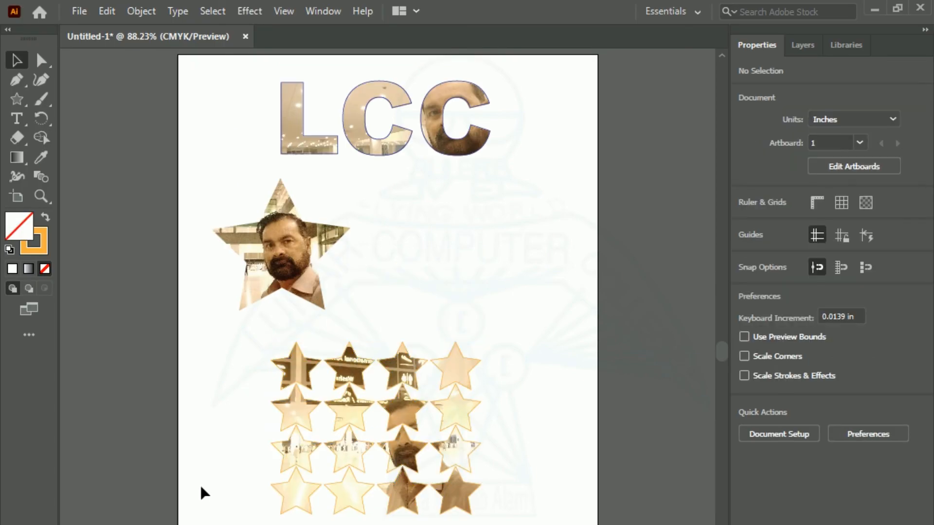
- Move the outlined star grid up beside the large photo star, and nudge the large star slightly
left_click_drag(397, 421, 475, 258)
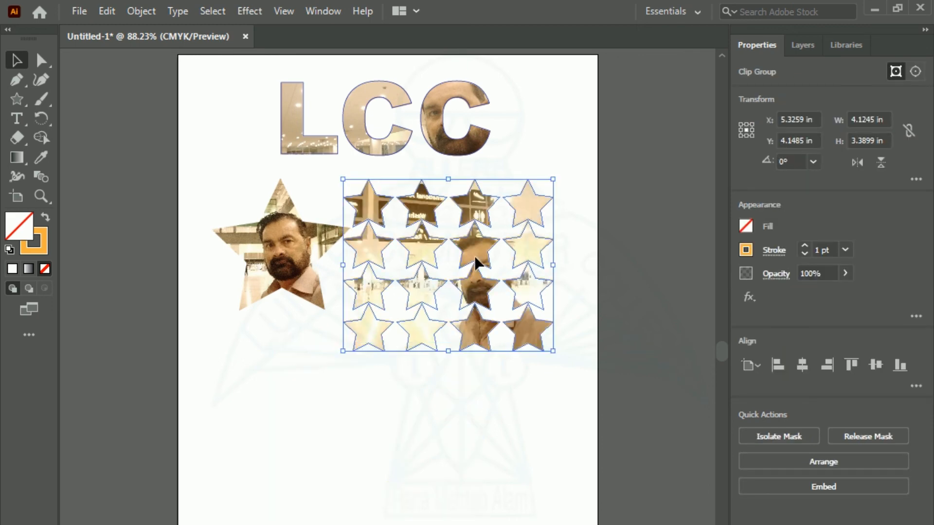
left_click(261, 275)
mouse_move(260, 275)
left_mouse_down()
mouse_move(250, 275)
mouse_move(272, 266)
left_mouse_up()
left_click(276, 361)
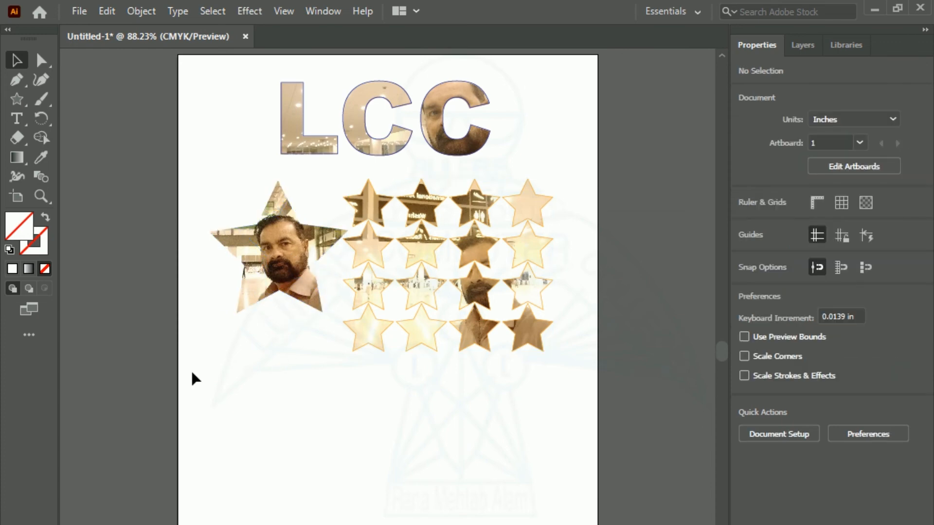
- Restore the default fill and stroke, and draw a circle about 1.96 in across in the empty area below the large star
left_click(10, 249)
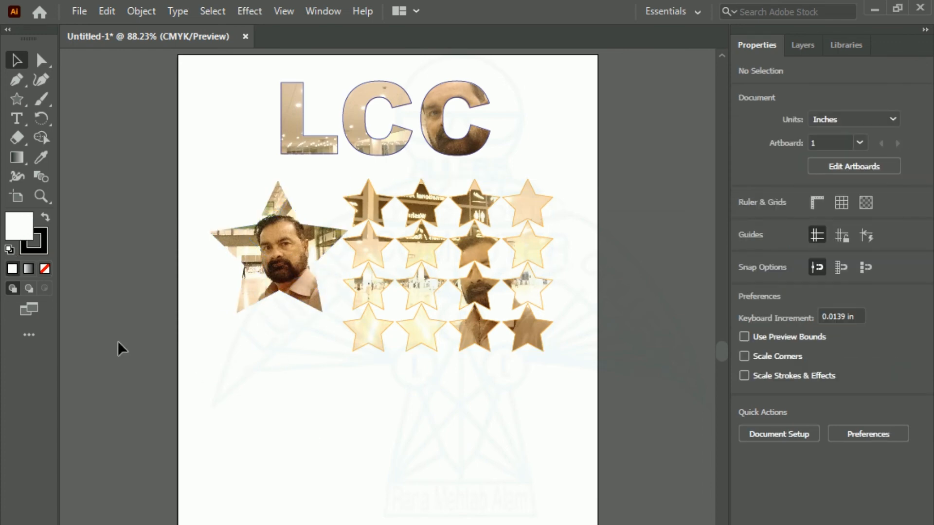
left_click(23, 101)
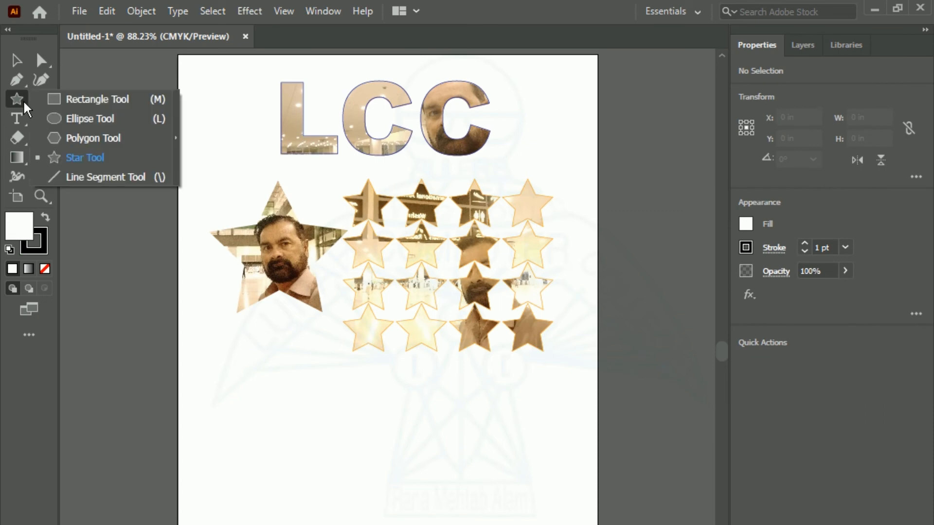
left_click(89, 124)
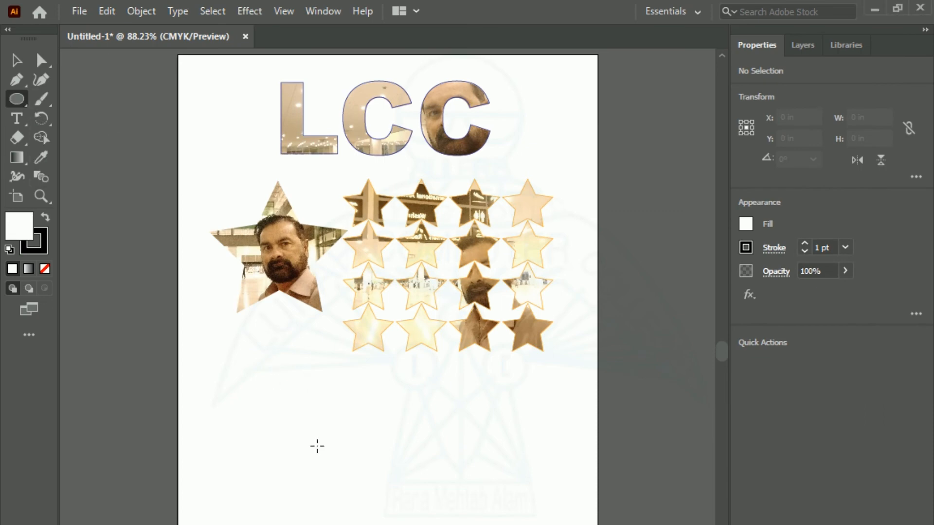
left_click_drag(260, 381, 360, 479)
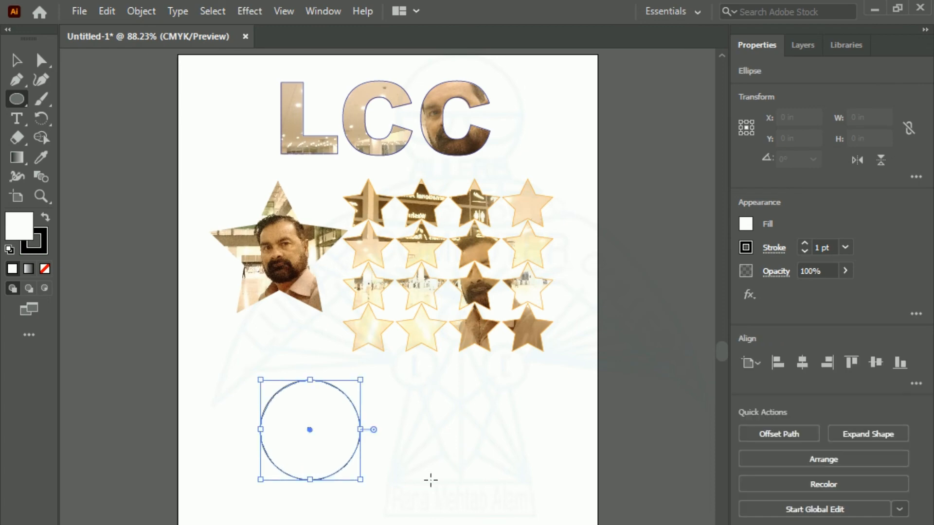
key("v")
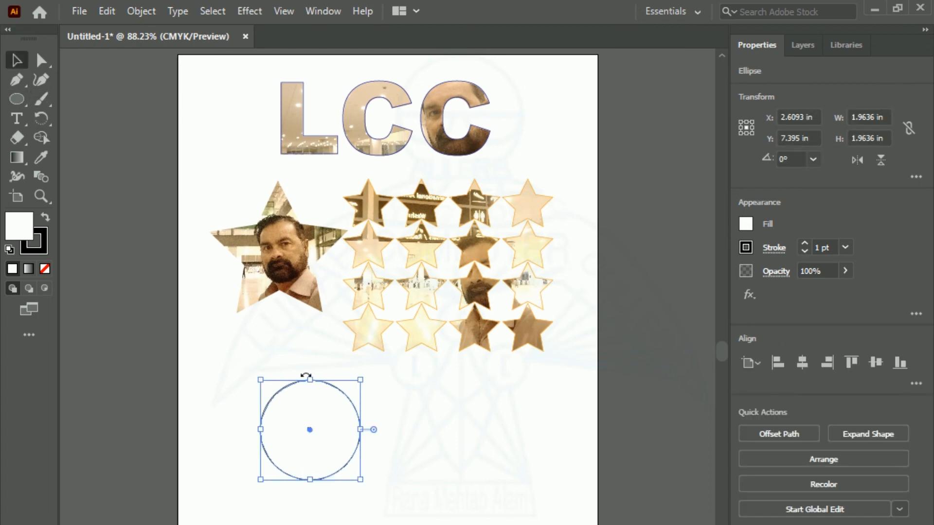
left_click(367, 443)
left_click_drag(331, 446, 347, 469)
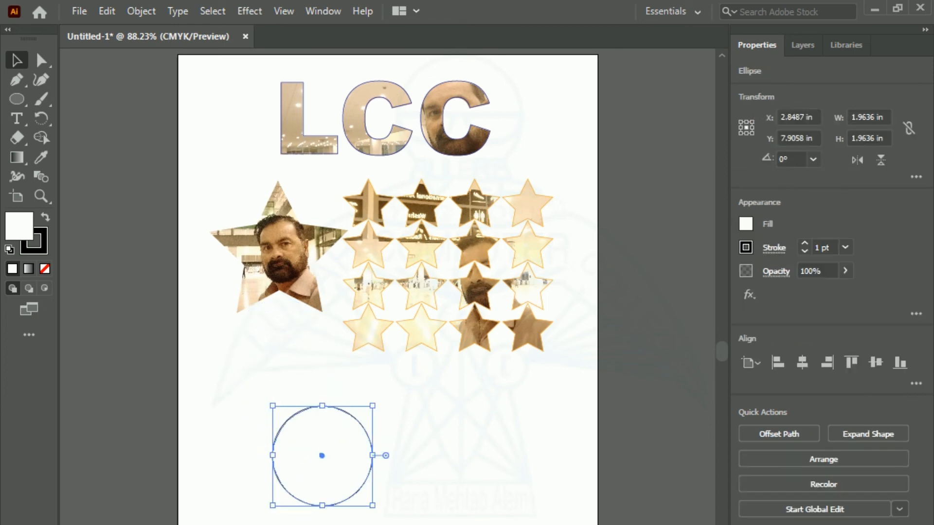
- Place the photo IMG_20220420_233906_257 over the circle at about 3.51 in wide and 2.63 in high
key("ctrl+shift+a")
left_click(298, 491)
key("ctrl+shift+a")
key("ctrl+shift+p")
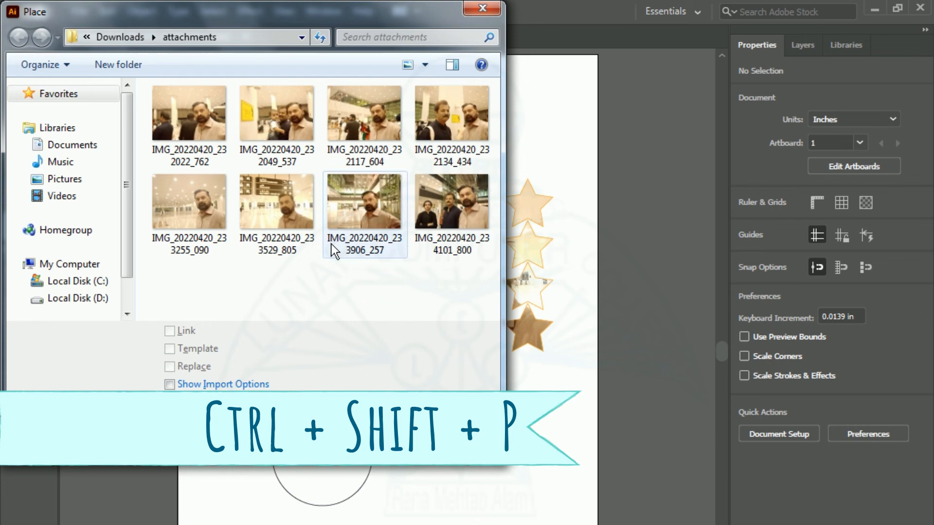
double_click(358, 207)
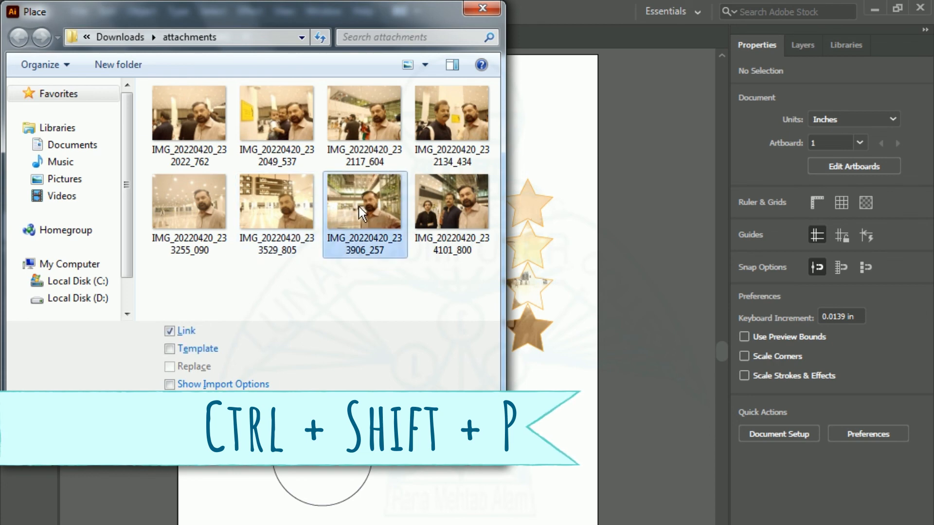
left_click_drag(246, 392, 425, 524)
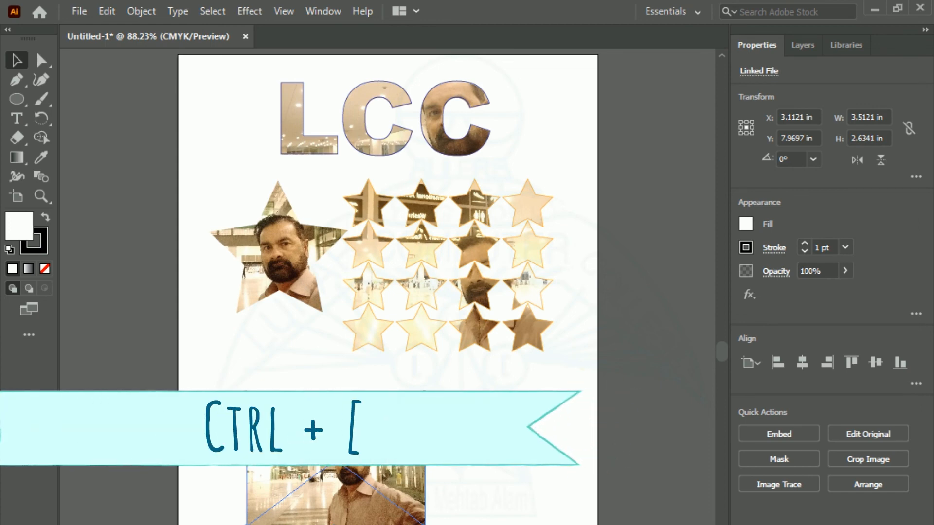
- Send the photo behind the circle, then stretch the circle to about 2.11 by 2.28 in and position it over the face
key("ctrl+bracketleft")
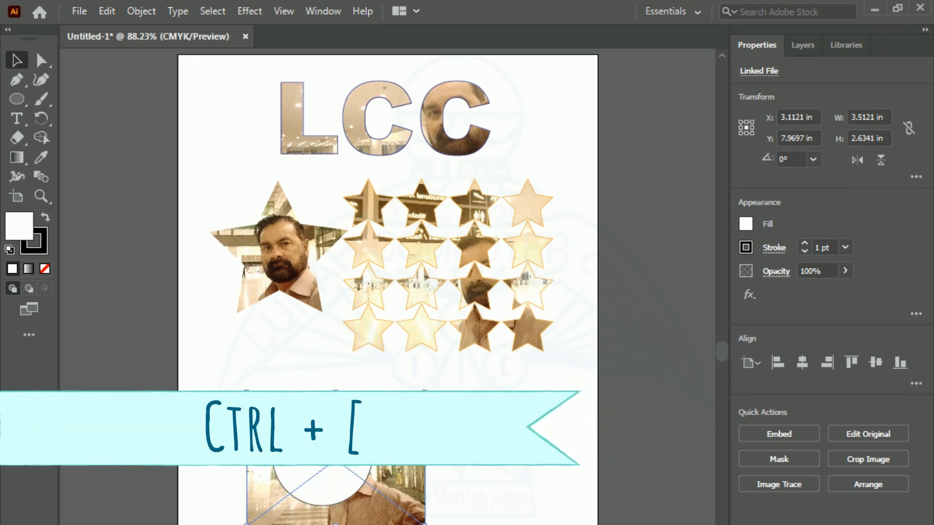
left_click(226, 337)
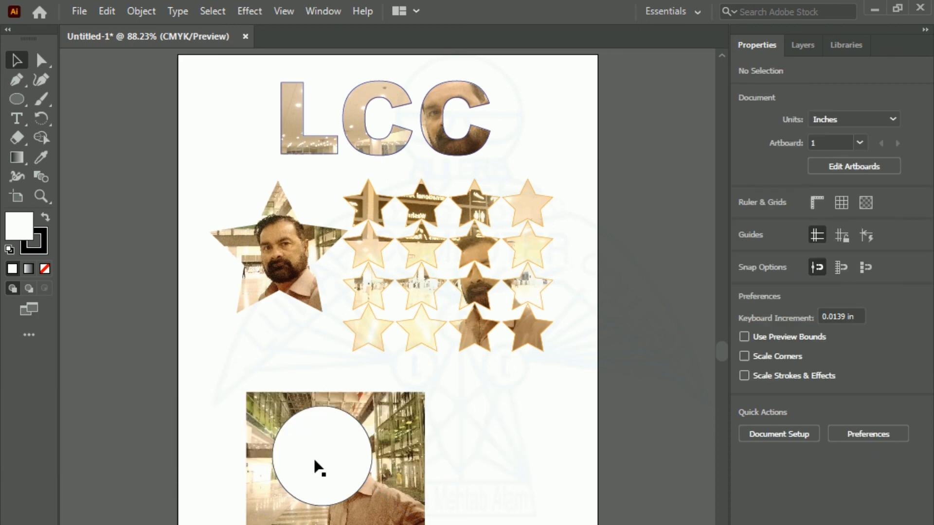
left_click_drag(331, 459, 331, 460)
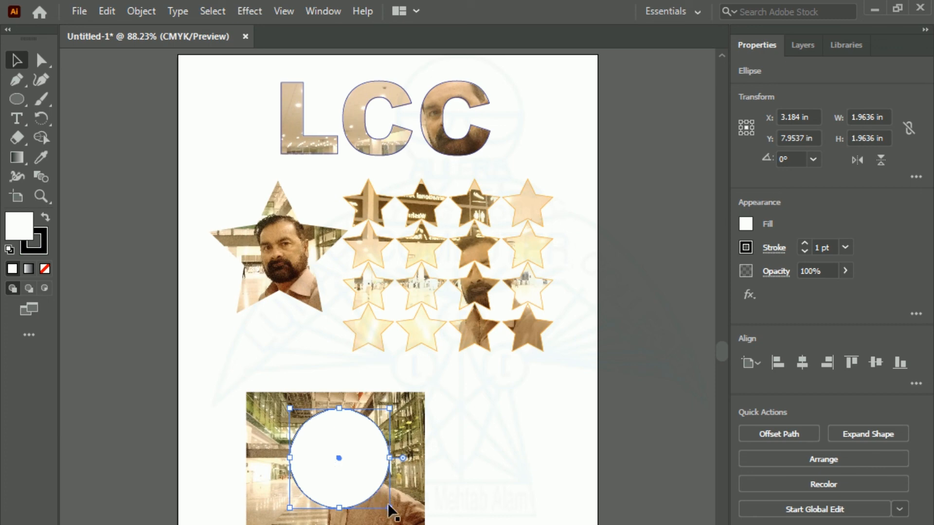
left_click_drag(390, 509, 397, 524)
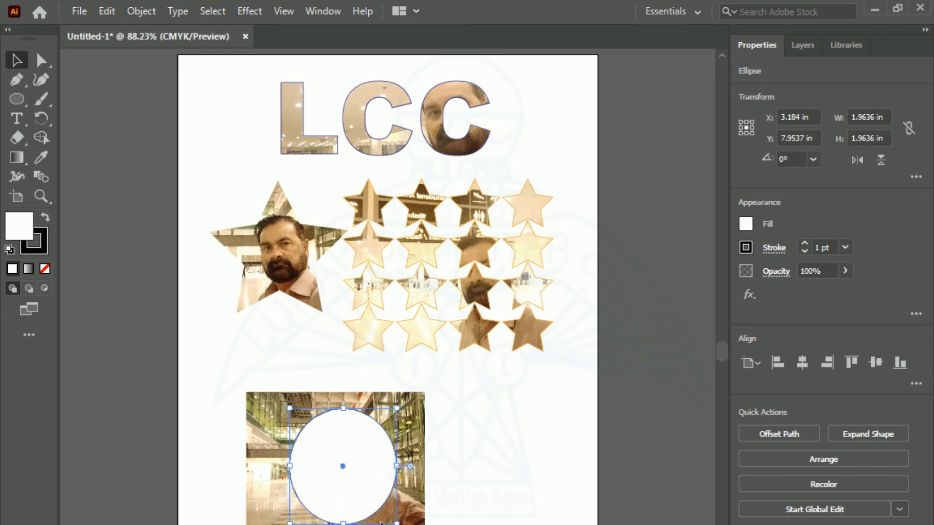
left_click_drag(352, 486, 356, 480)
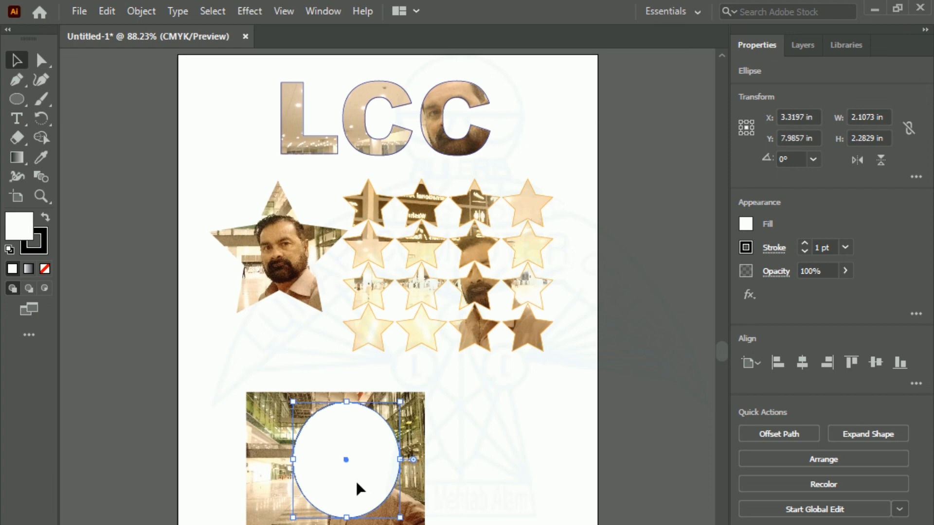
- Make a clipping mask from the ellipse and photo, and move the clipped photo directly beneath the large star
left_click_drag(226, 381, 428, 524)
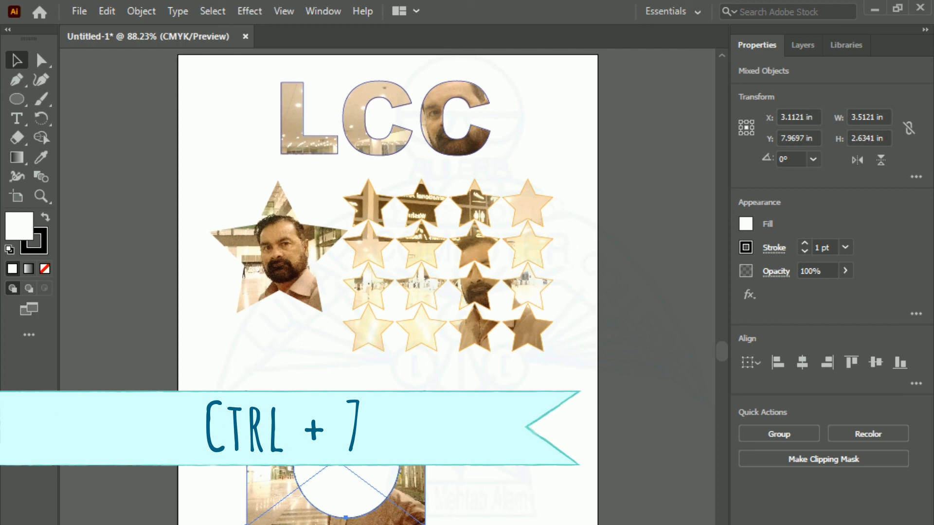
key("ctrl+7")
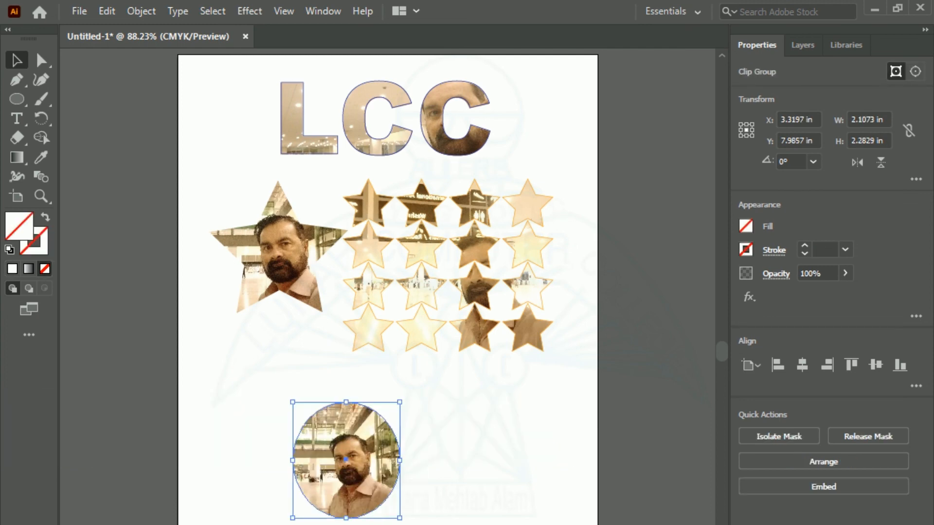
left_click(401, 524)
left_click_drag(352, 467, 285, 363)
left_click(309, 462)
left_click_drag(191, 57, 604, 441)
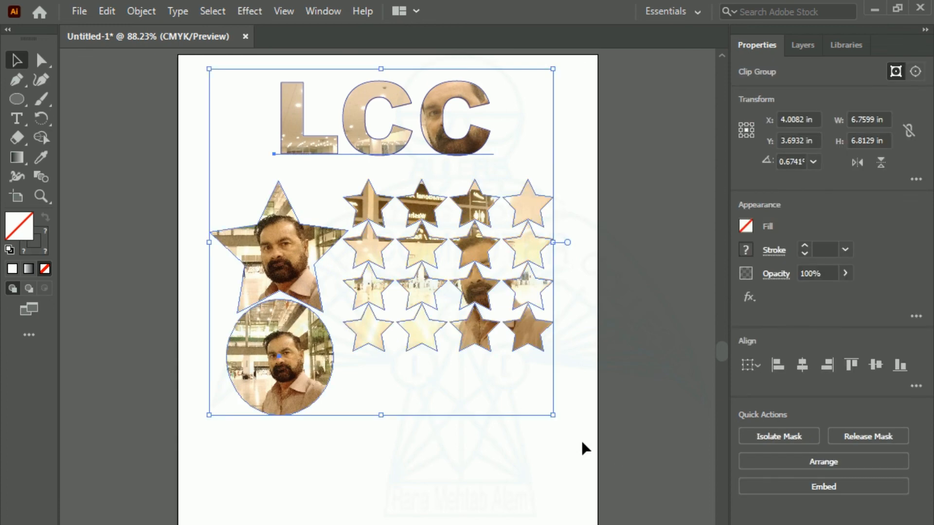
left_click(396, 487)
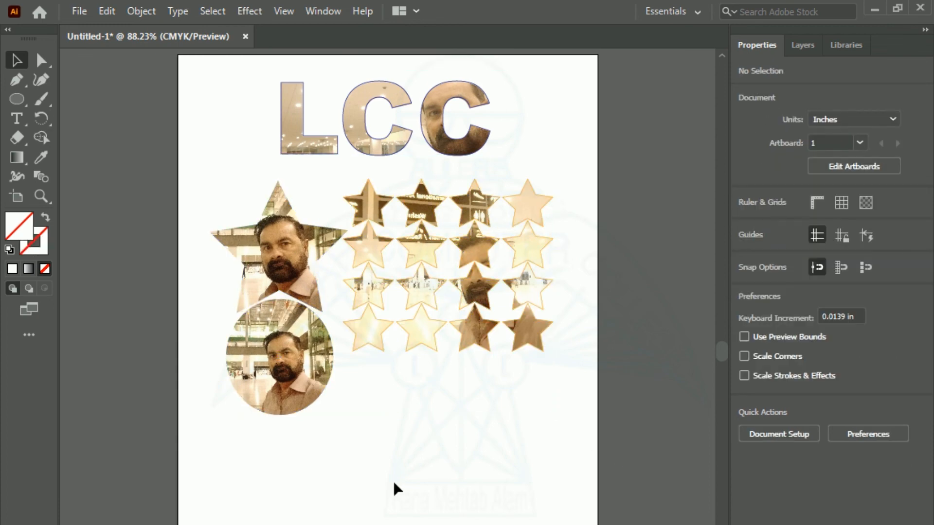
key("ctrl+1")
scroll(449, 194, "up", 3)
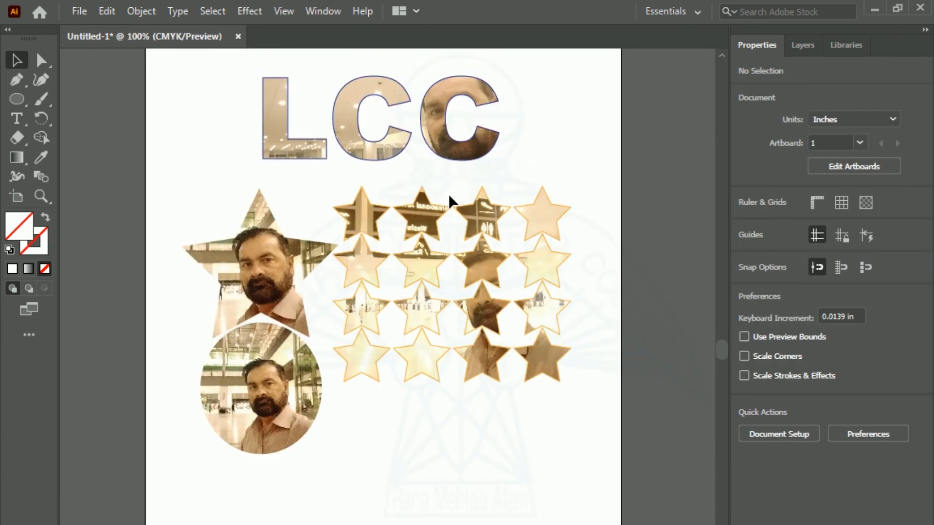
key("alt")
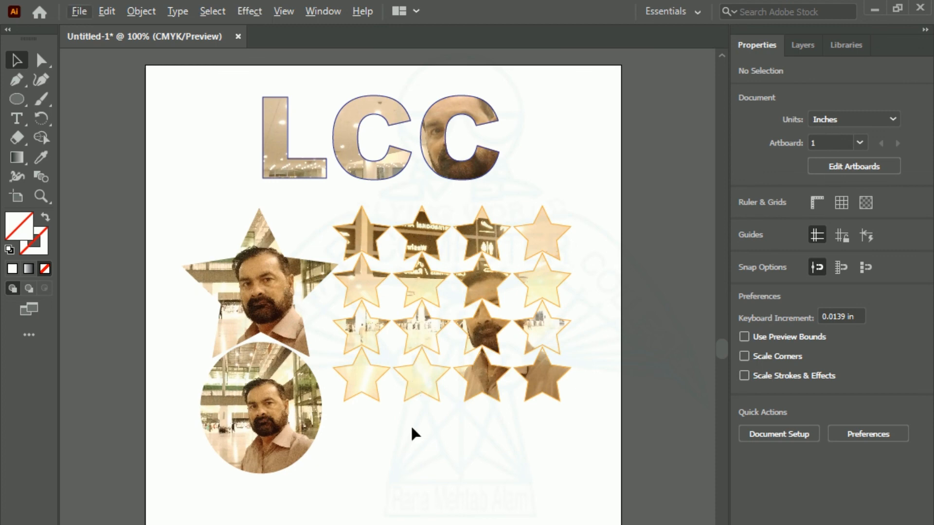